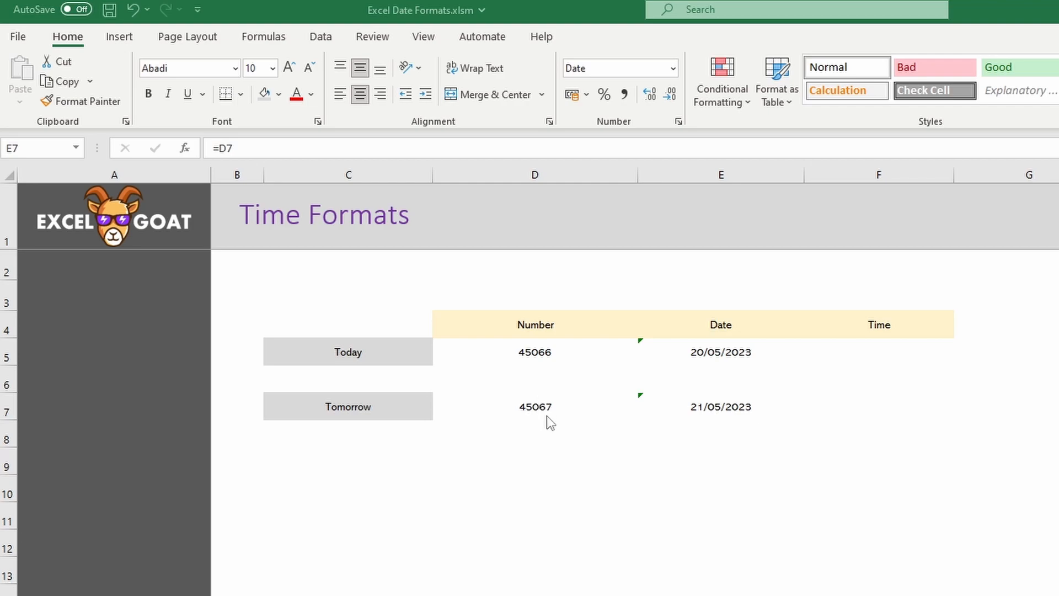
# Reference today's number in its Time cell F5 with the formula =D5.
pyautogui.click(708, 354)
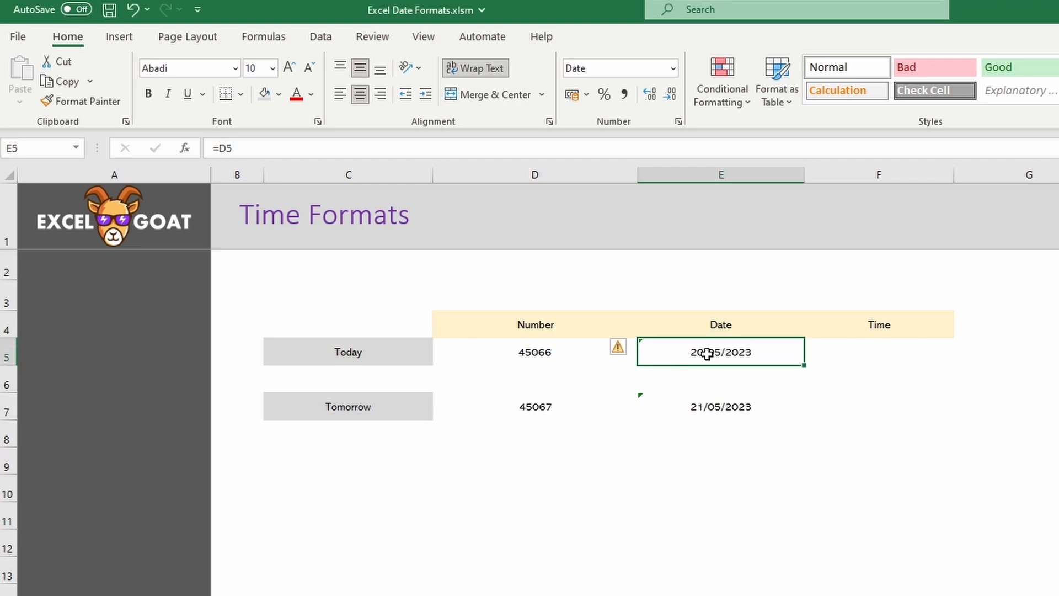
pyautogui.click(703, 406)
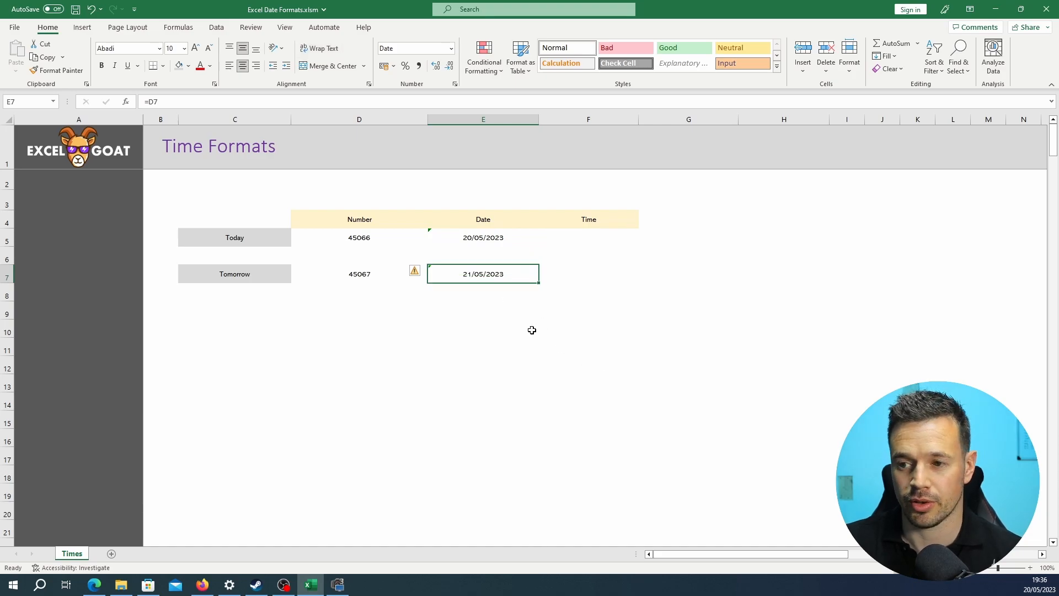
pyautogui.click(574, 239)
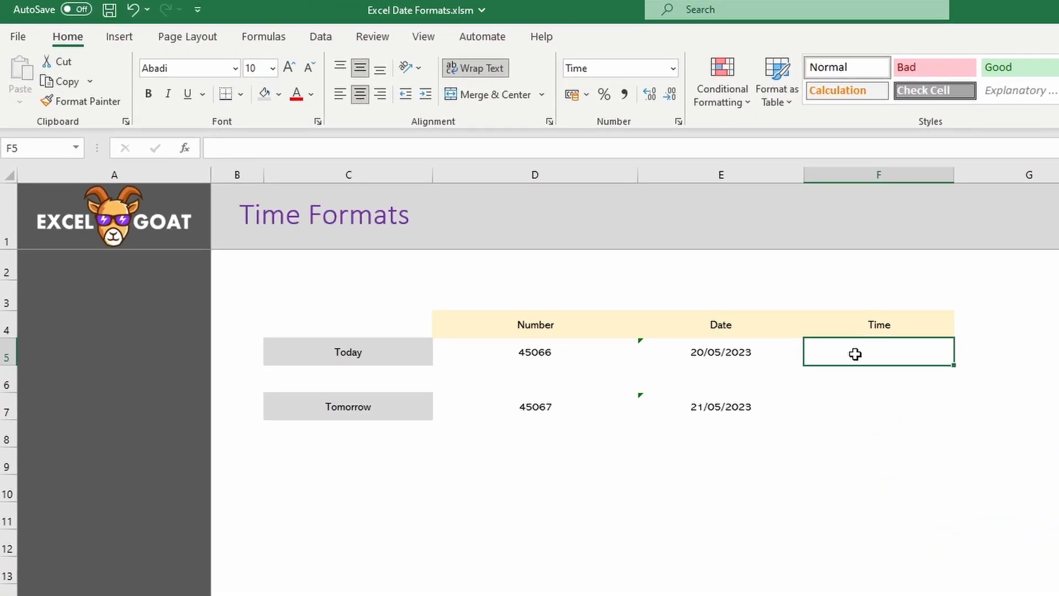
pyautogui.write('=')
pyautogui.click(530, 352)
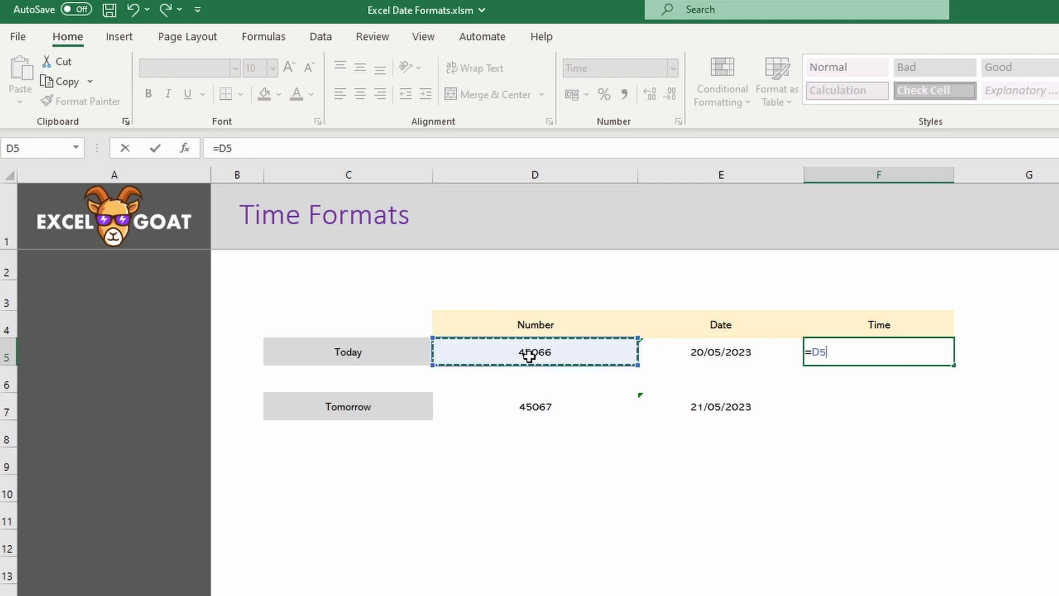
pyautogui.press('Return')
# Reference tomorrow's number in its Time cell F7 with the formula =D7.
pyautogui.click(839, 411)
pyautogui.write('=')
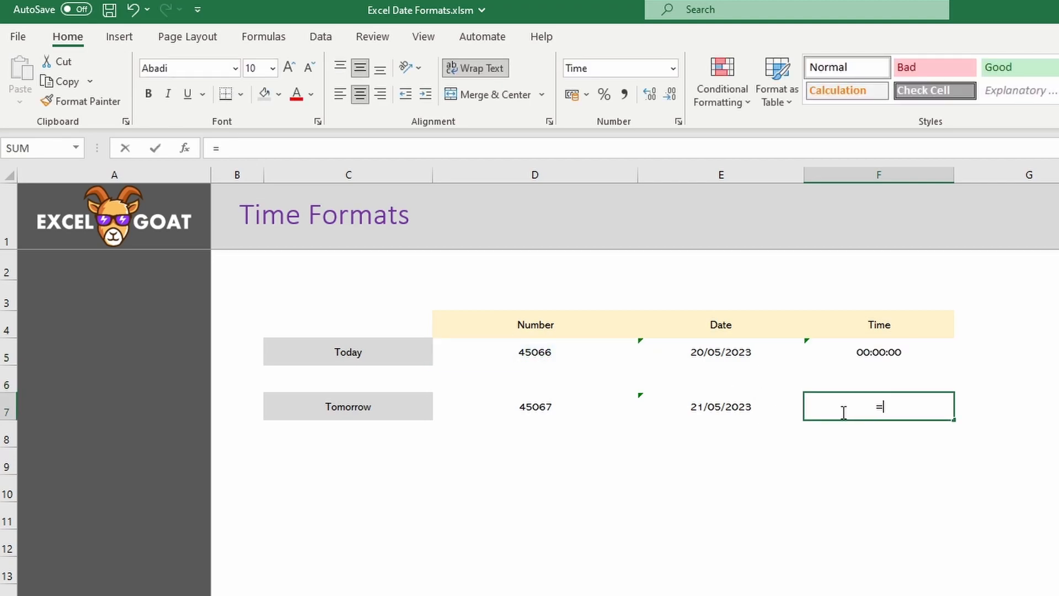
pyautogui.click(539, 406)
pyautogui.press('Return')
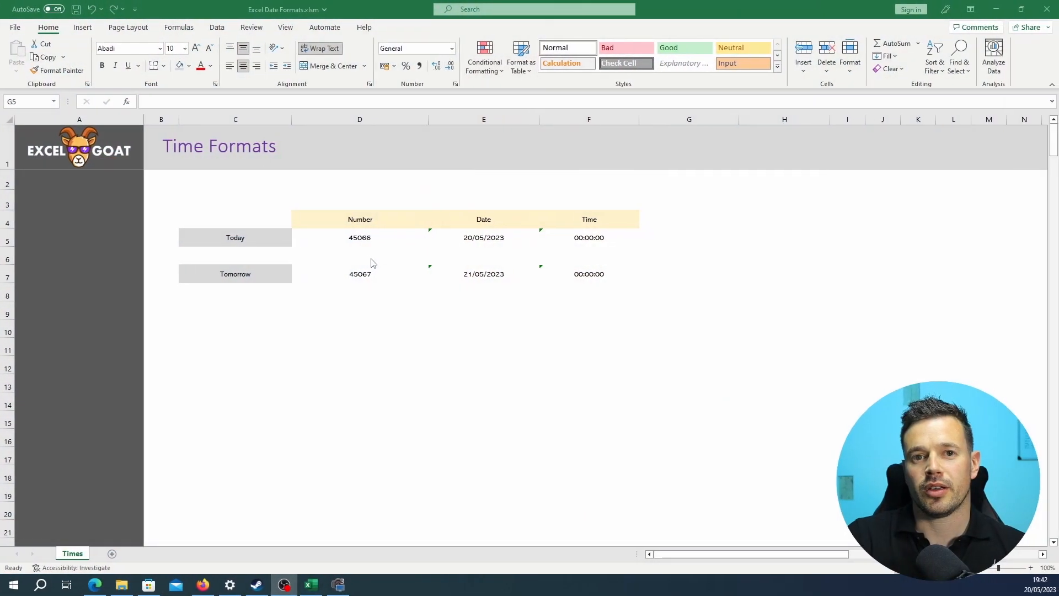
# Check which number format is applied to each of today's Number, Date and Time cells in row 5.
pyautogui.click(365, 236)
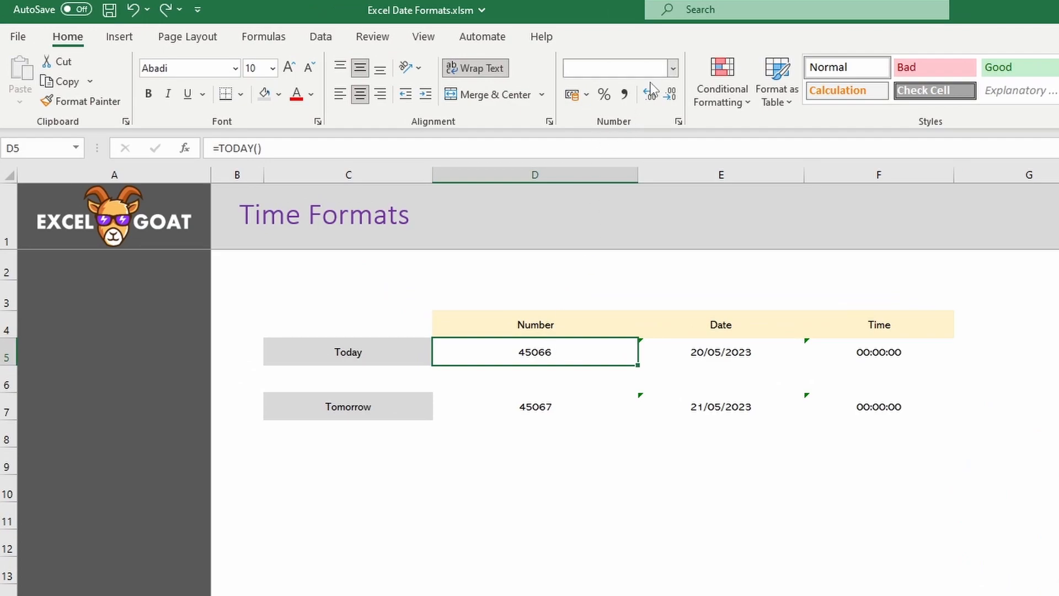
pyautogui.click(746, 351)
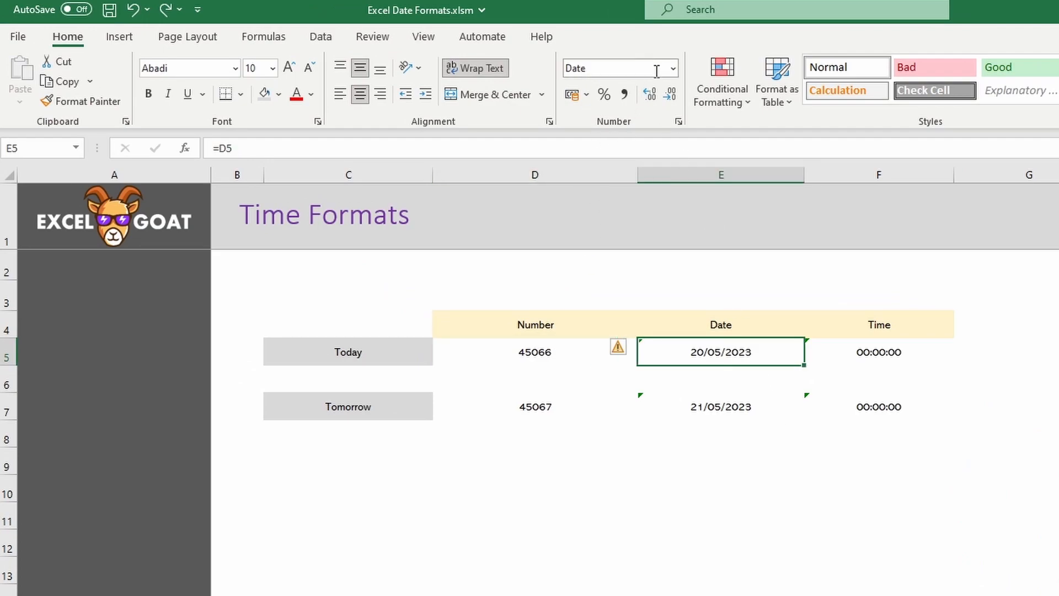
pyautogui.click(860, 339)
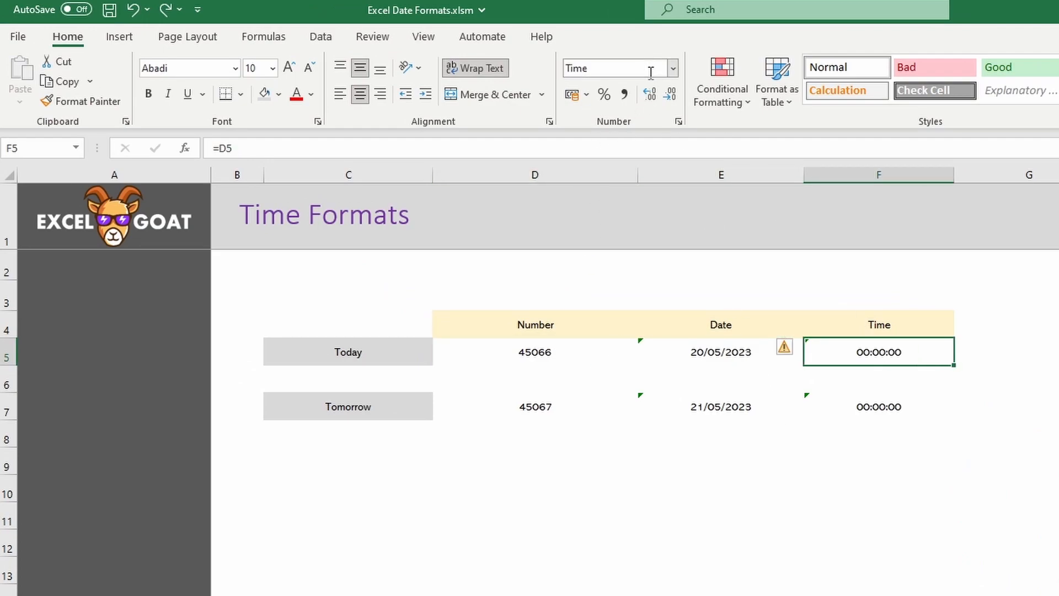
# Format today's cells D5:F5 as Number.
pyautogui.moveTo(549, 353); pyautogui.dragTo(938, 364)
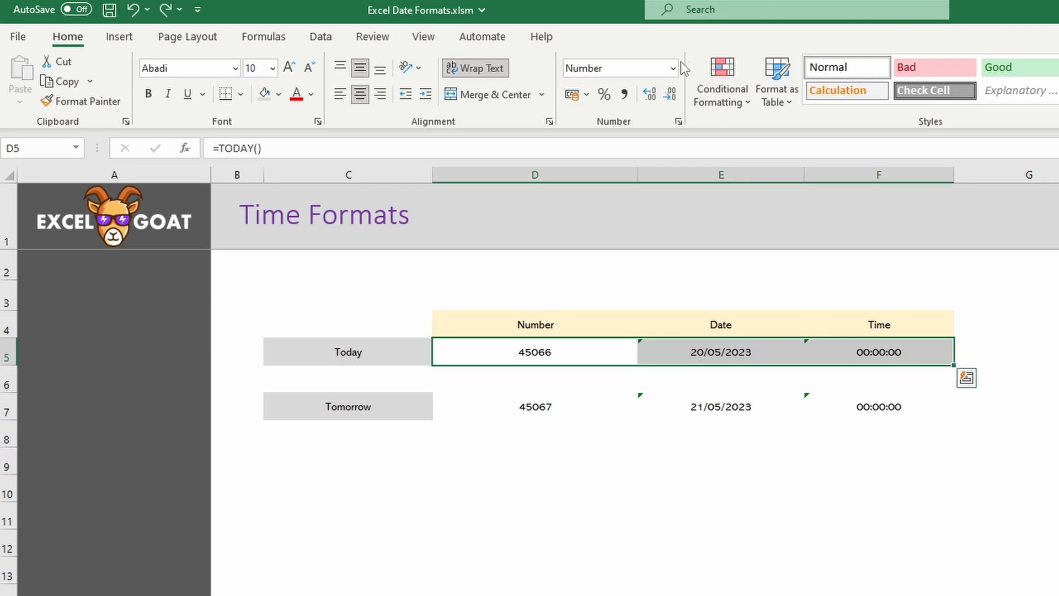
pyautogui.click(674, 69)
pyautogui.click(653, 133)
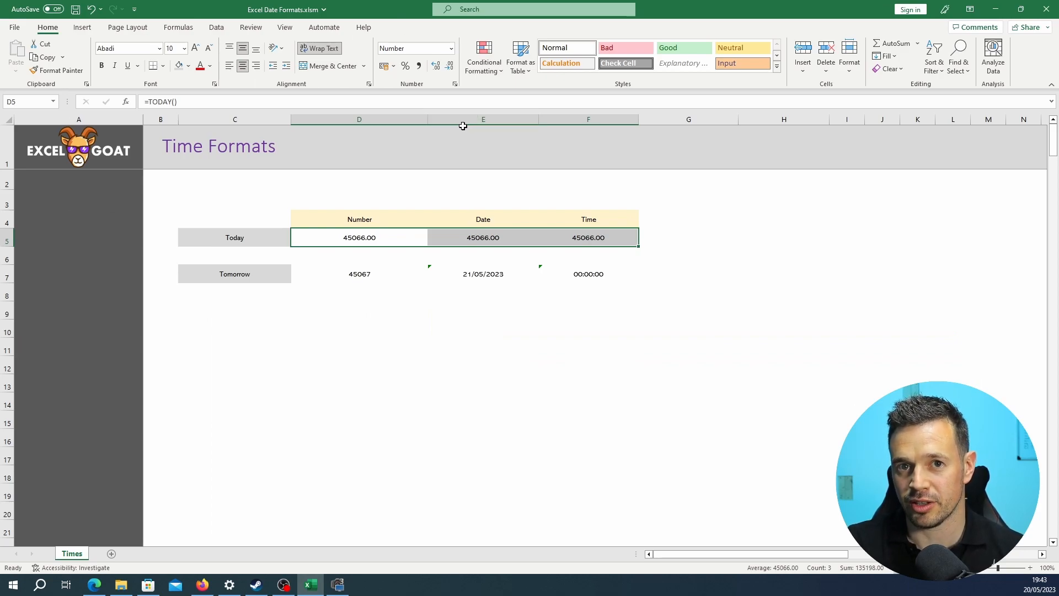
# Switch the format of today's cells D5:F5 to Short Date and then to Time.
pyautogui.click(451, 48)
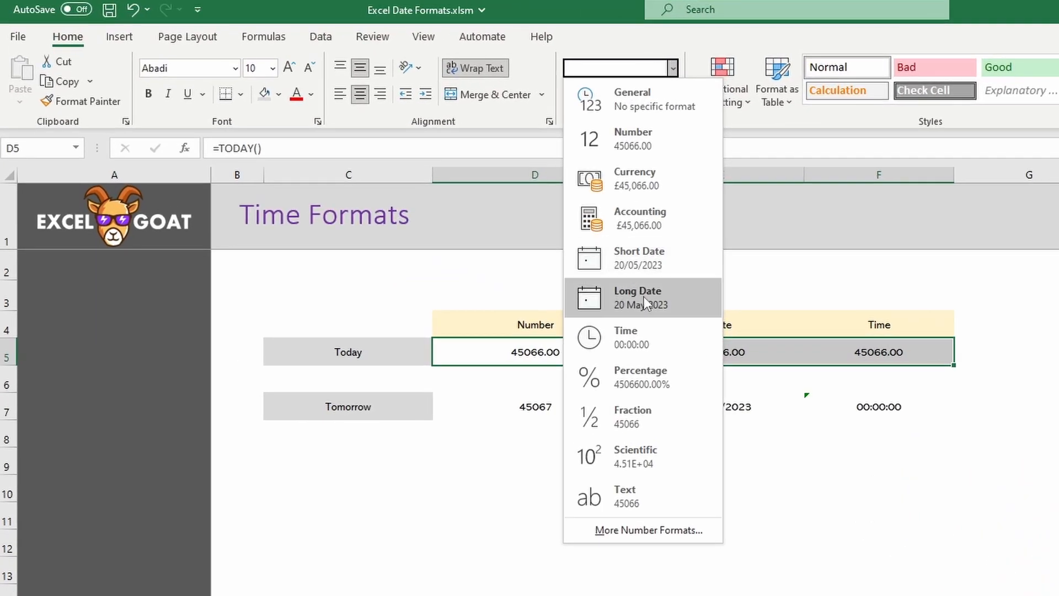
pyautogui.click(430, 171)
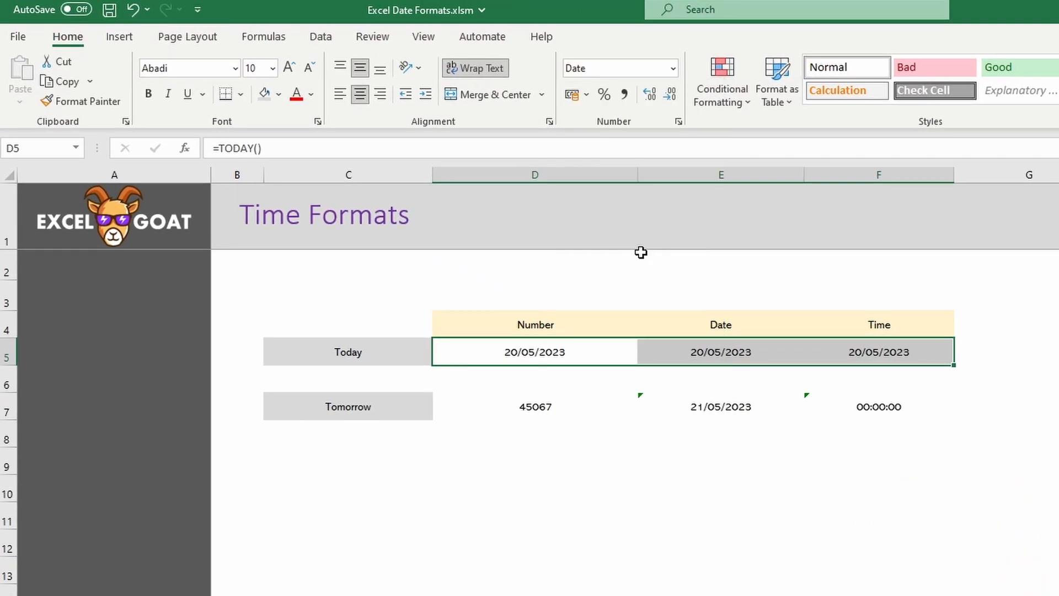
pyautogui.click(675, 70)
pyautogui.click(648, 331)
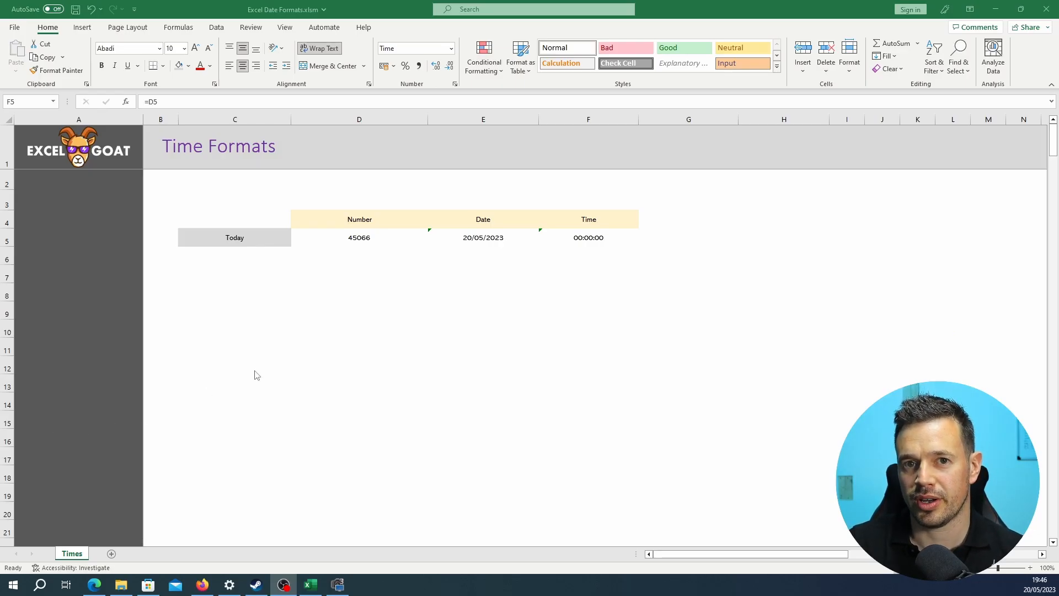
# Expand today's number in D5 to eight decimal places, then reduce it to two decimal places.
pyautogui.click(378, 234)
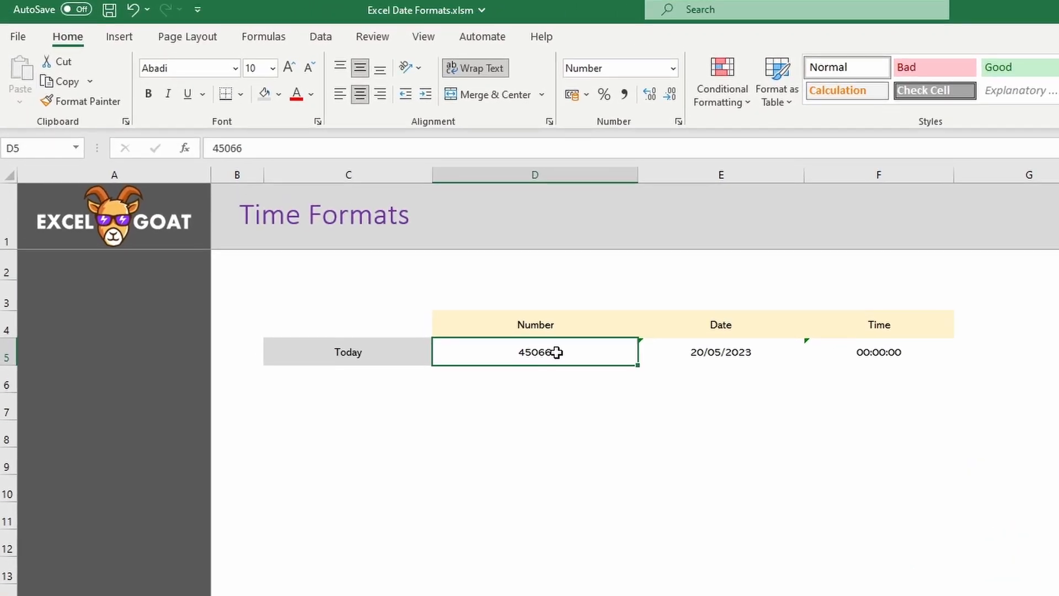
pyautogui.click(650, 95)
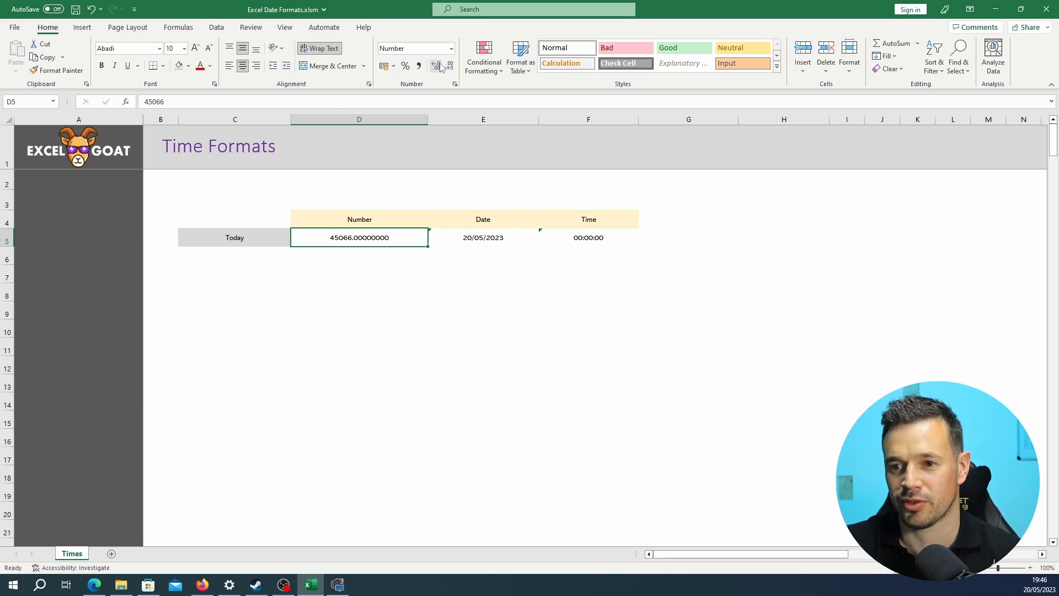
pyautogui.click(449, 68)
pyautogui.click(448, 67)
pyautogui.click(448, 67)
pyautogui.click(448, 68)
pyautogui.click(449, 68)
pyautogui.click(448, 67)
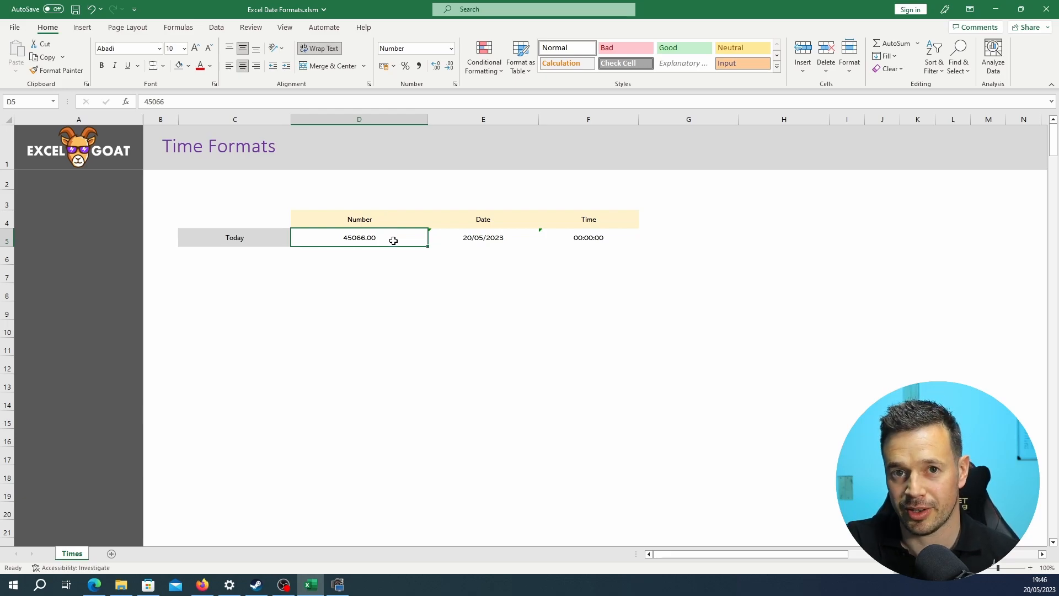
# Change today's number in D5 to 45066.5 and check the time in F5.
pyautogui.doubleClick(377, 238)
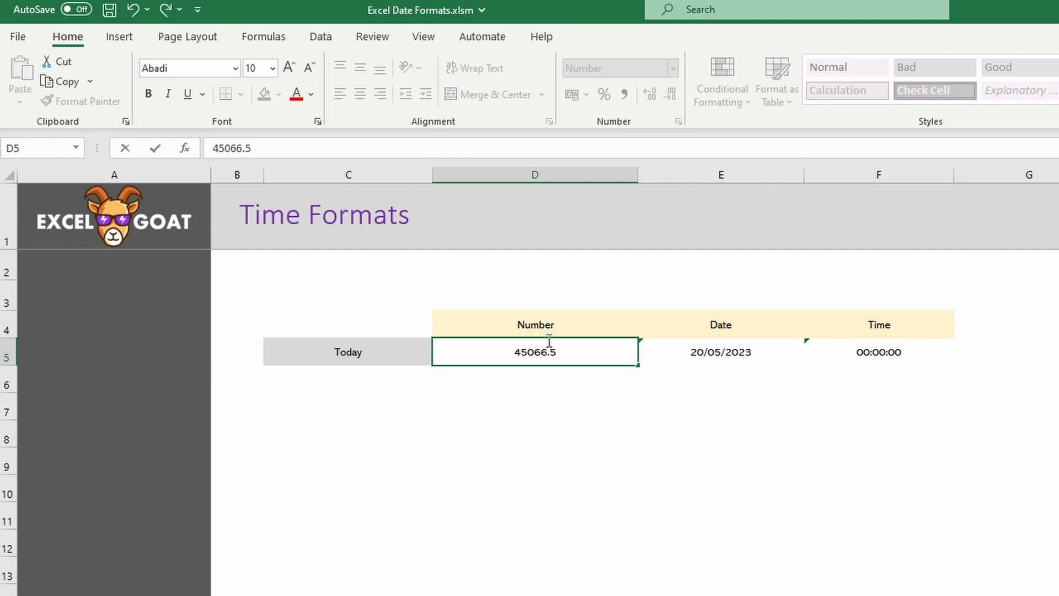
pyautogui.write('.5')
pyautogui.press('Return')
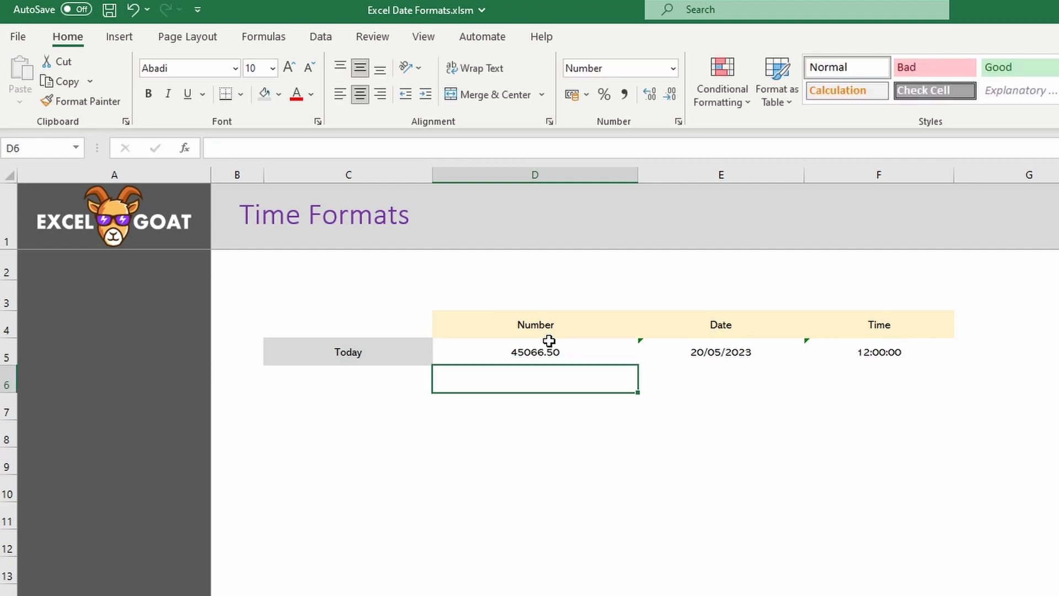
pyautogui.click(885, 352)
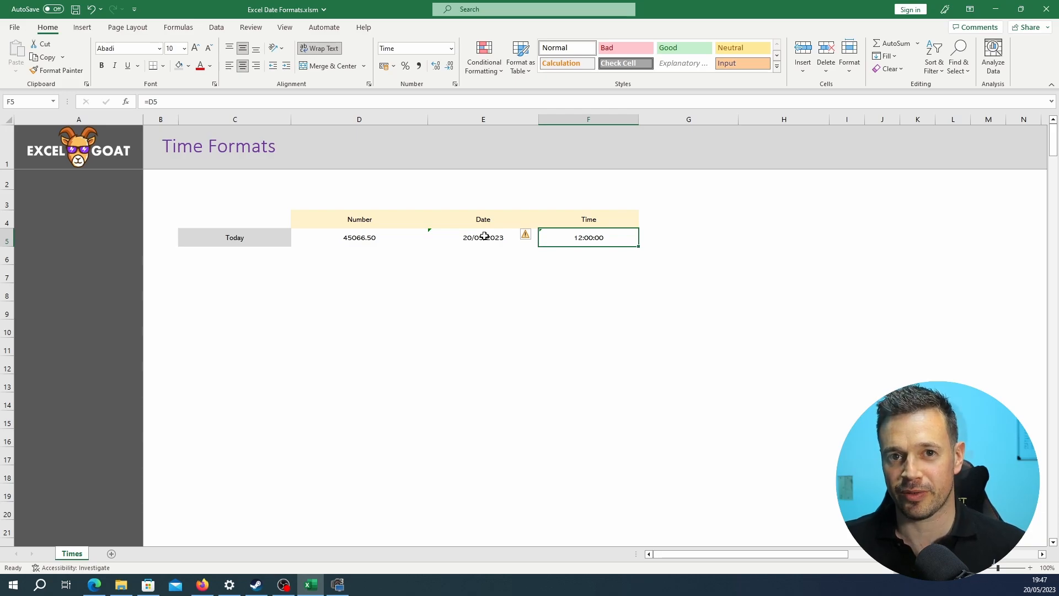
# Change today's number in D5 to 45066.75 and check the time in F5.
pyautogui.click(360, 237)
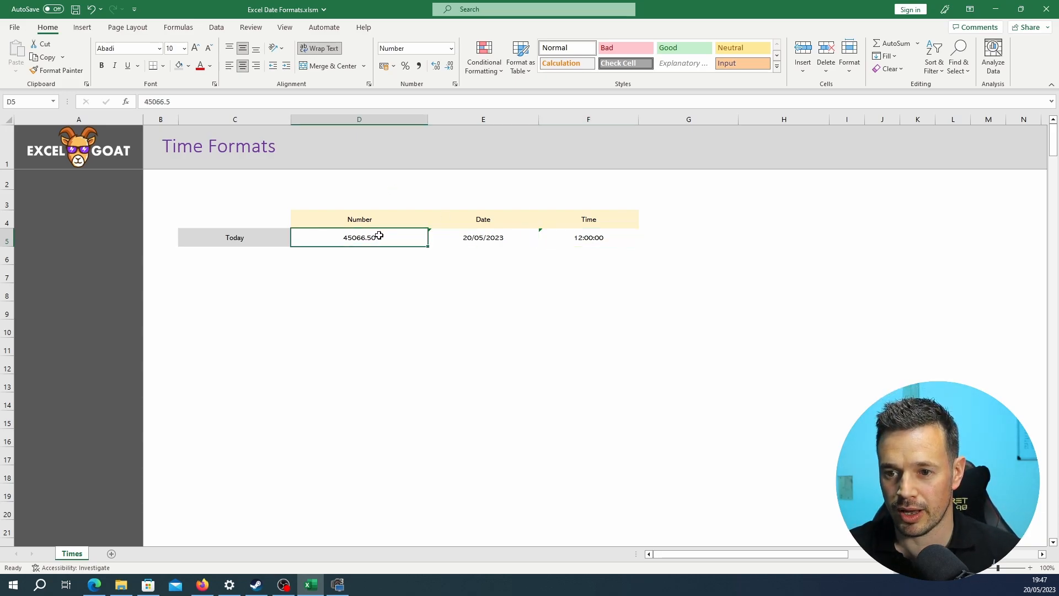
pyautogui.write('75')
pyautogui.press('Return')
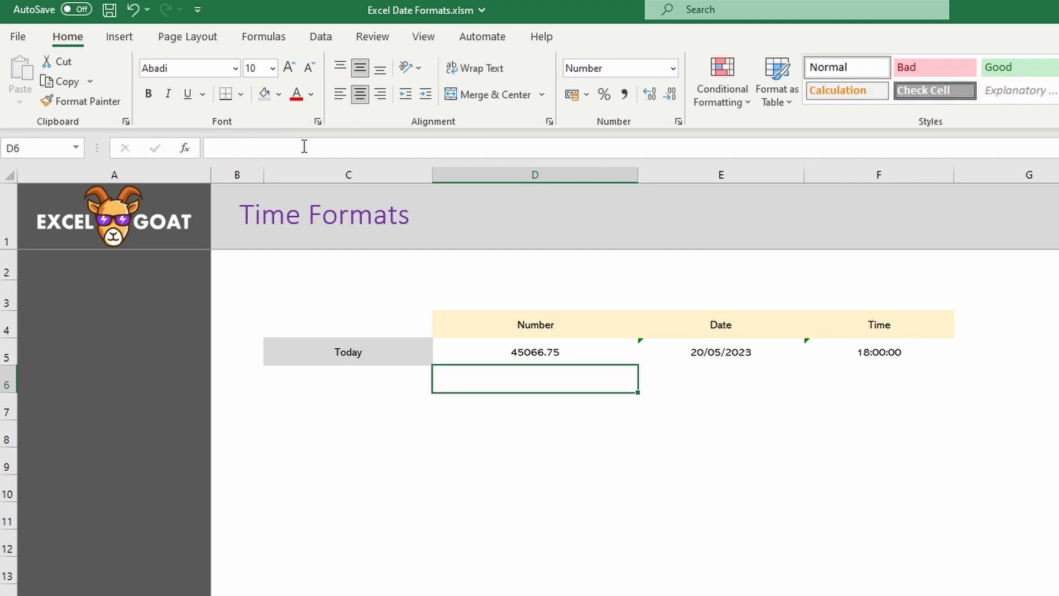
pyautogui.click(903, 349)
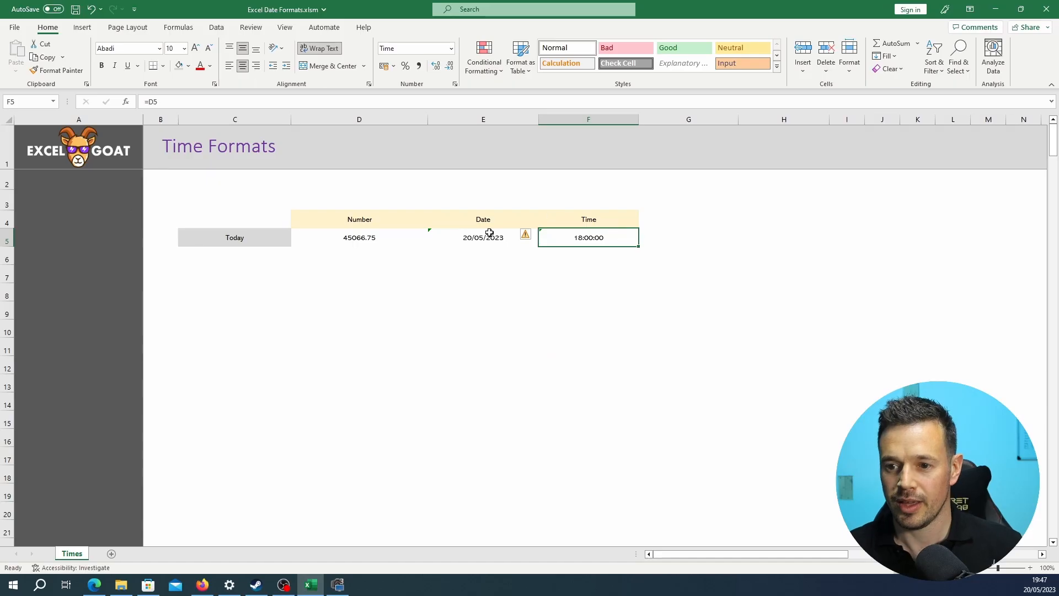
# Replace the trailing 6.75 of today's number in D5 with 7.
pyautogui.click(347, 241)
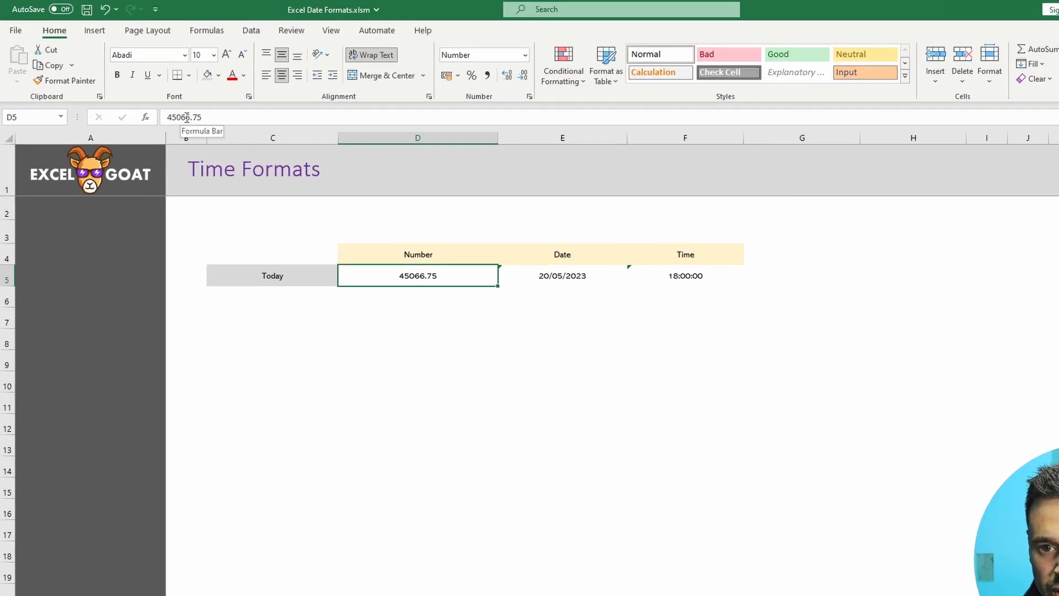
pyautogui.moveTo(161, 103); pyautogui.dragTo(221, 96)
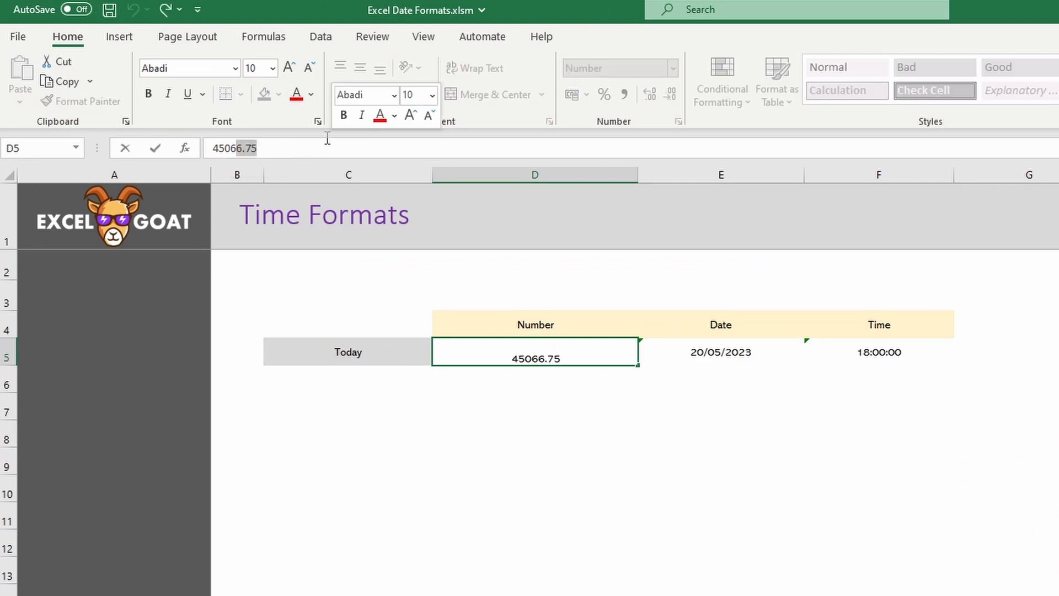
pyautogui.write('7')
pyautogui.press('Return')
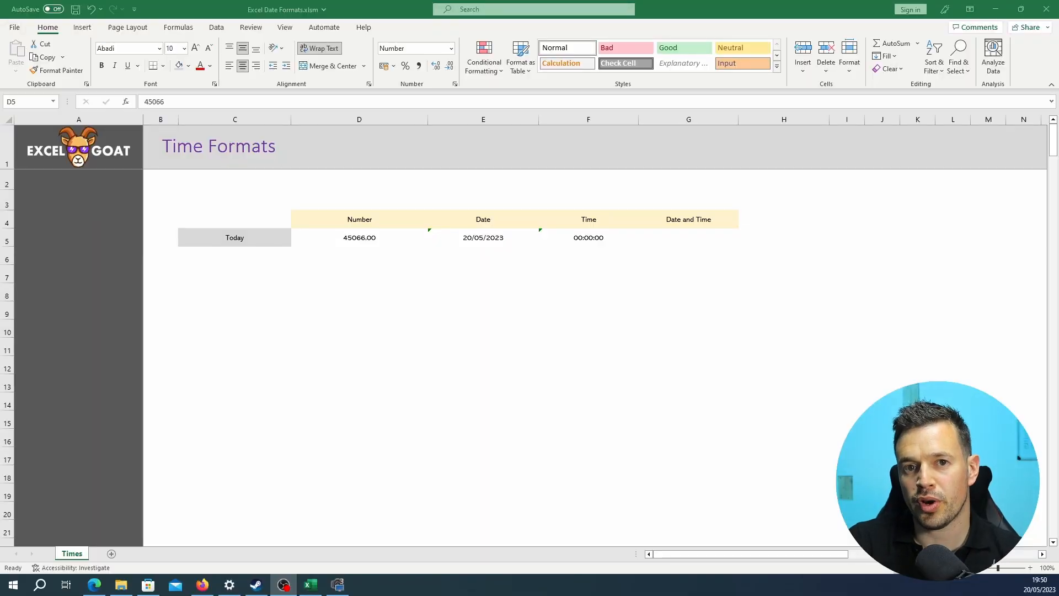
# Reference today's number in the Date and Time cell G5 with the formula =D5.
pyautogui.click(475, 237)
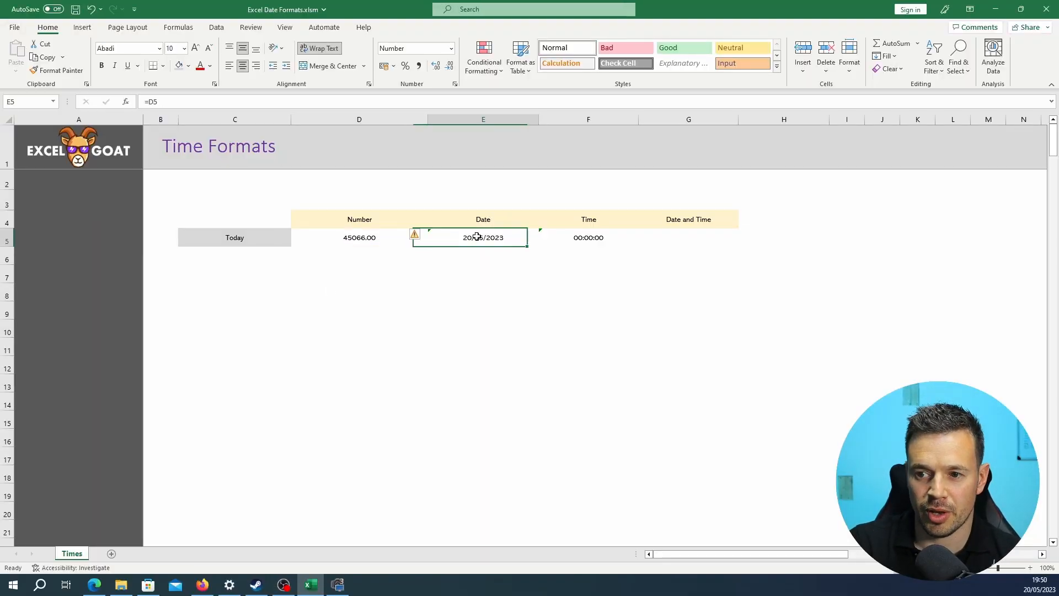
pyautogui.click(591, 237)
pyautogui.click(687, 236)
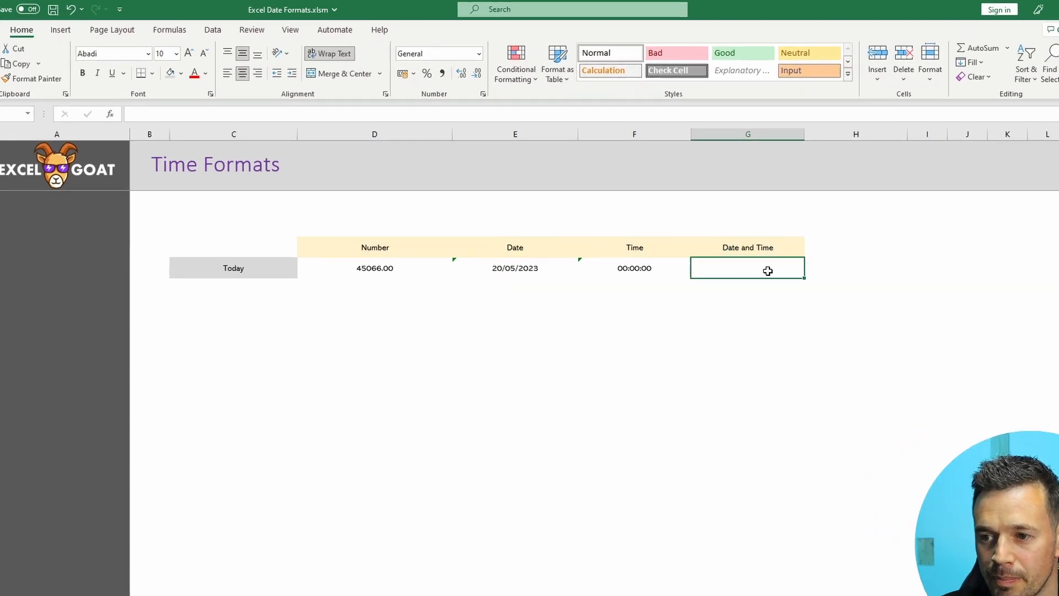
pyautogui.write('=')
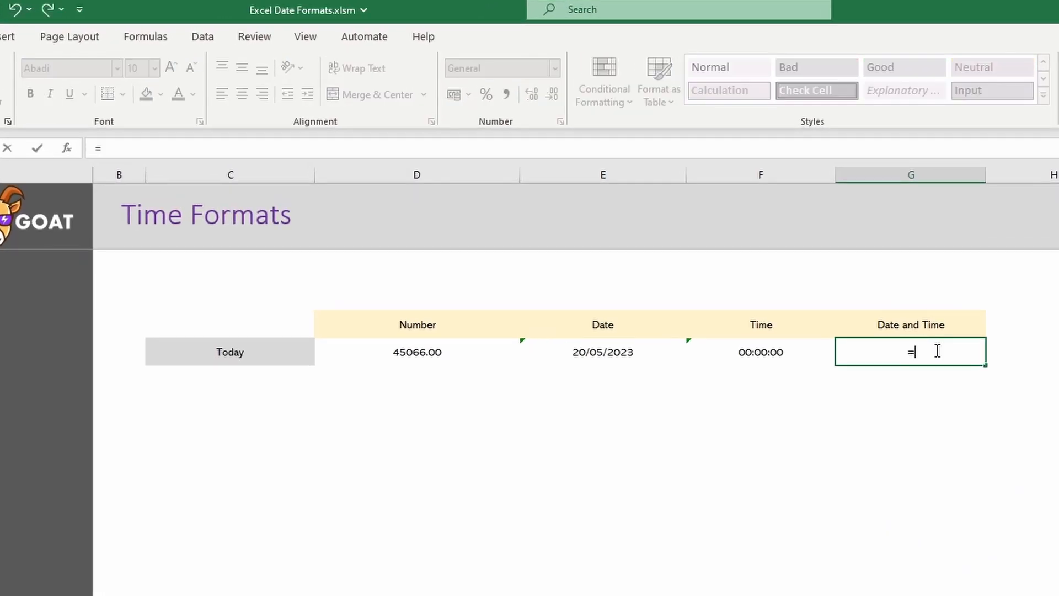
pyautogui.click(439, 353)
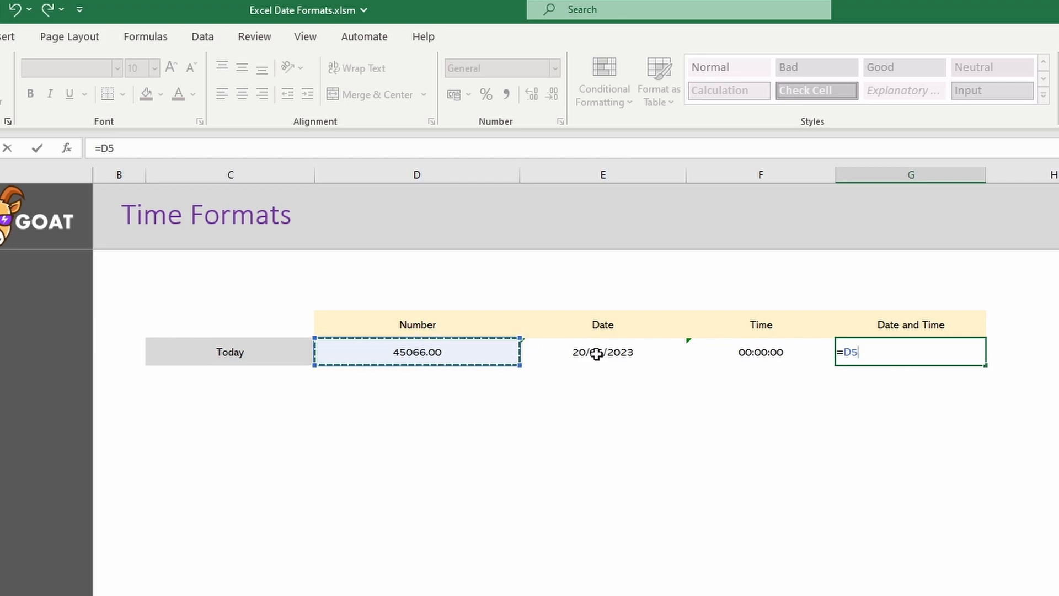
pyautogui.press('Return')
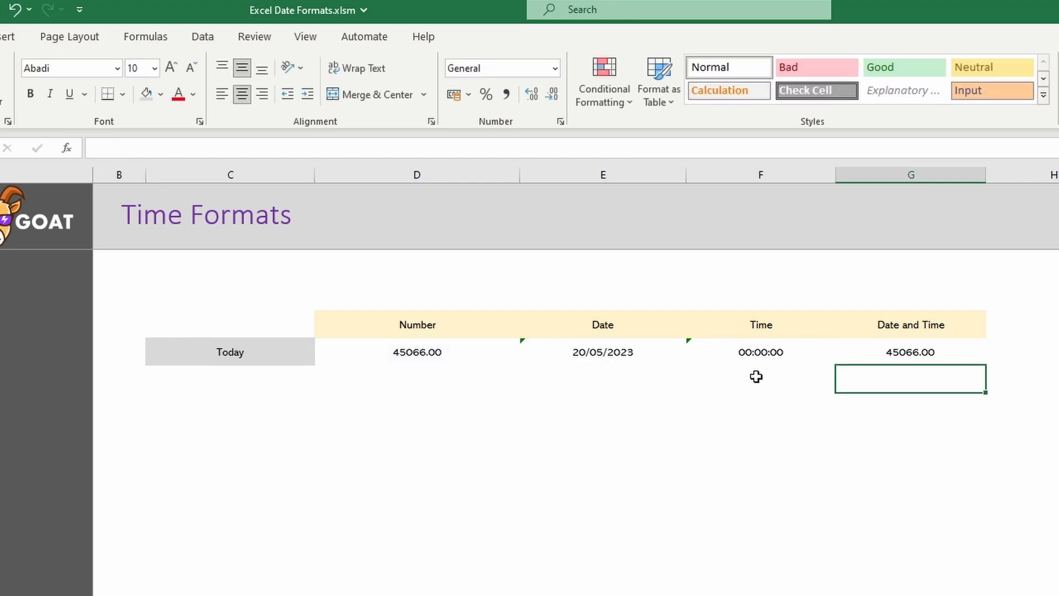
# Apply the custom number format dd/mm/yyyy hh:mm to the Date and Time cell G5.
pyautogui.click(898, 353)
pyautogui.click(554, 68)
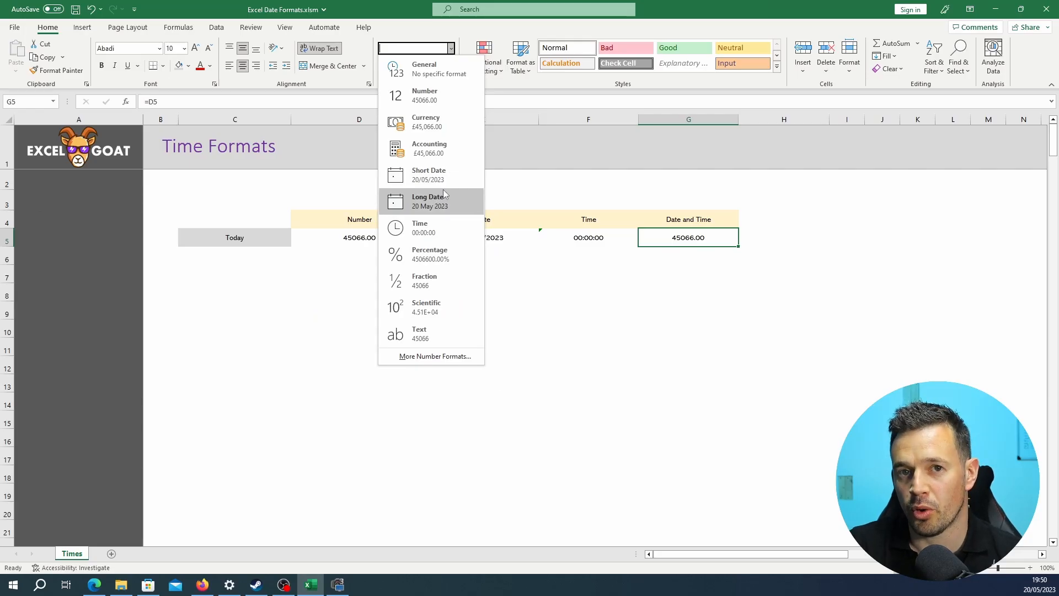
pyautogui.click(447, 360)
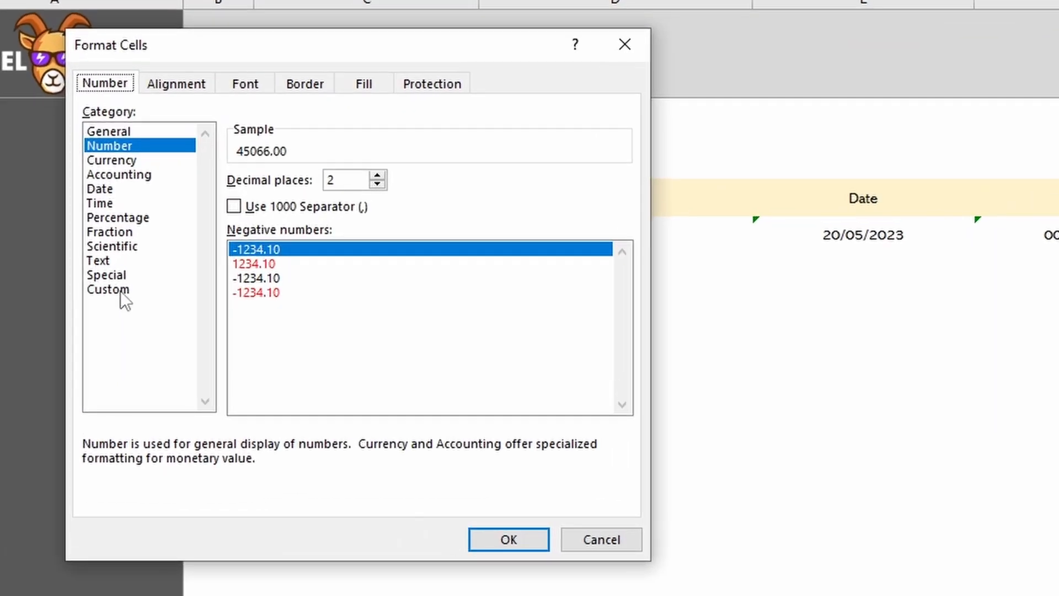
pyautogui.click(108, 290)
pyautogui.moveTo(622, 250); pyautogui.dragTo(632, 292)
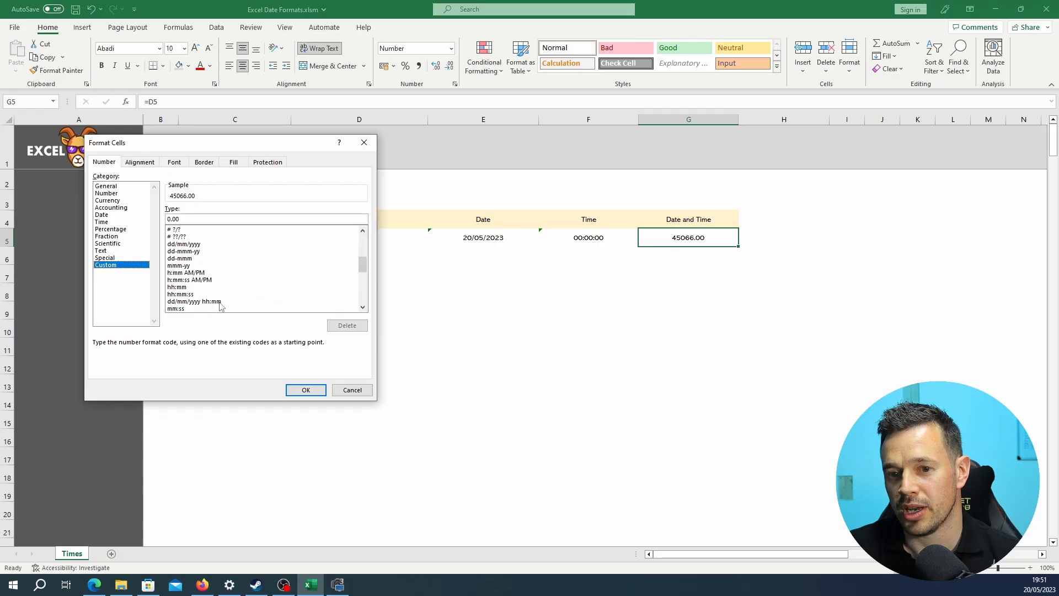
pyautogui.click(328, 363)
pyautogui.click(320, 393)
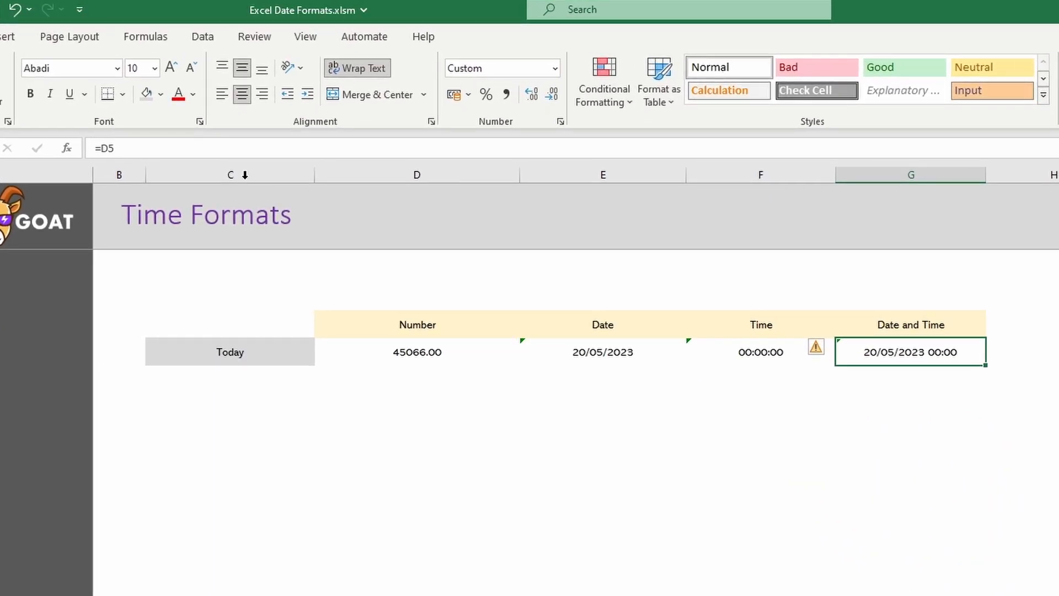
# Change the Date and Time formula in G5 to =D5+1, and extend it to =D5+1.5.
pyautogui.click(163, 150)
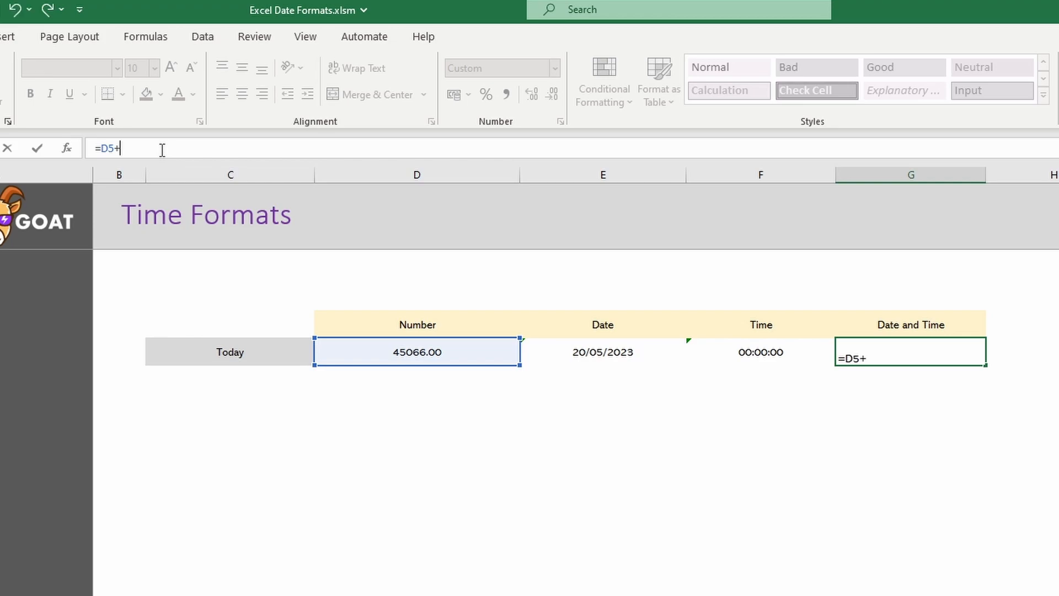
pyautogui.press('Return')
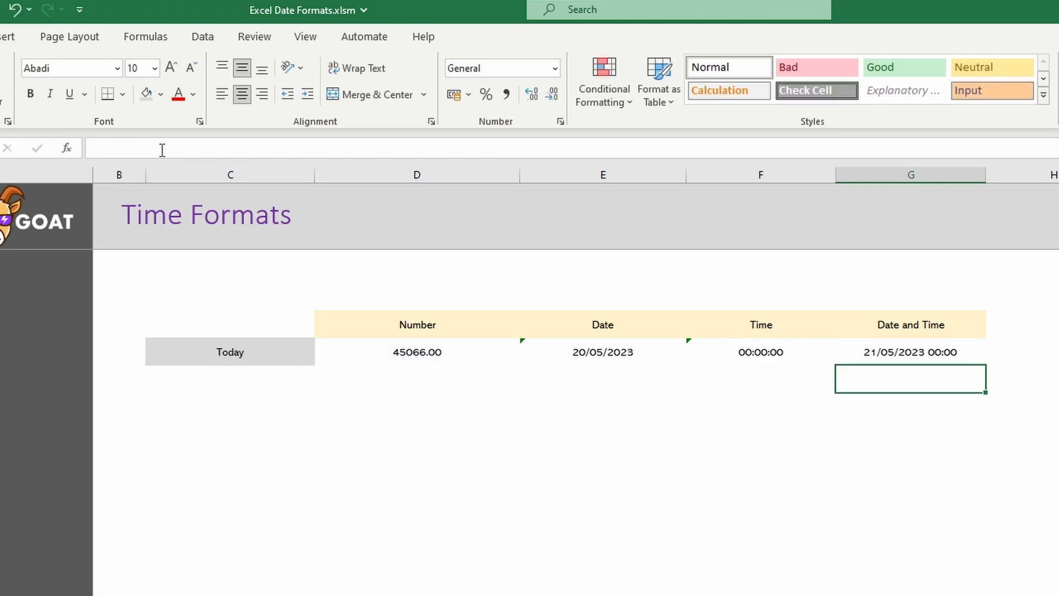
pyautogui.click(922, 354)
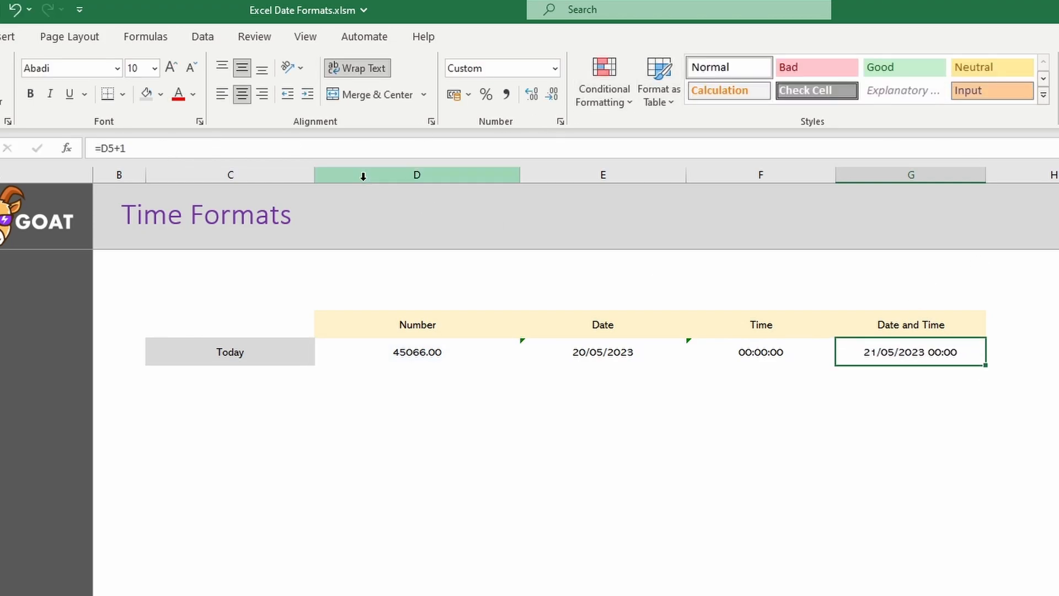
pyautogui.click(143, 152)
pyautogui.write('.5')
pyautogui.press('Return')
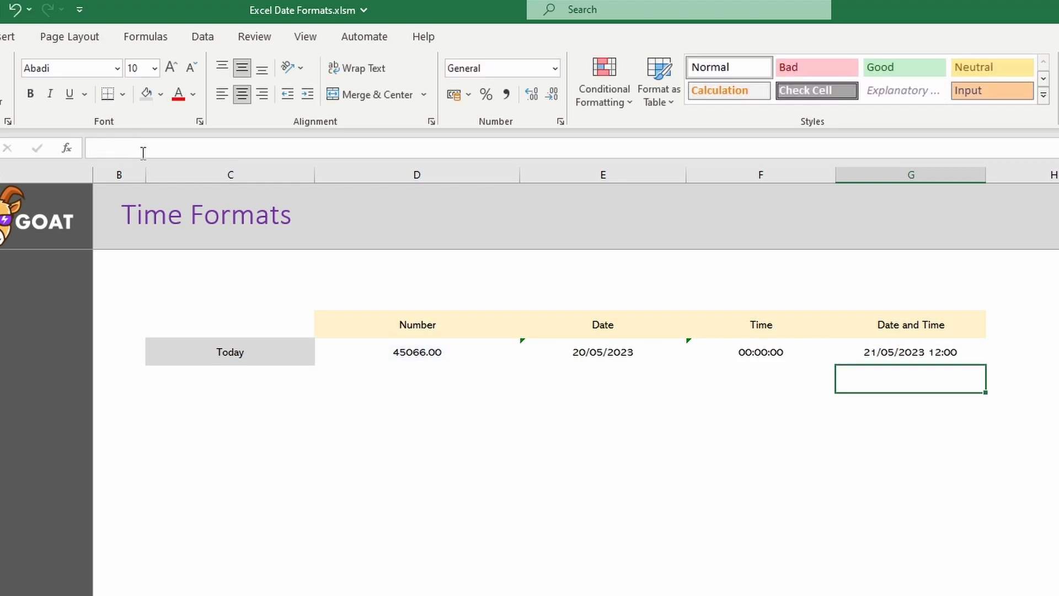
pyautogui.click(919, 359)
pyautogui.click(213, 147)
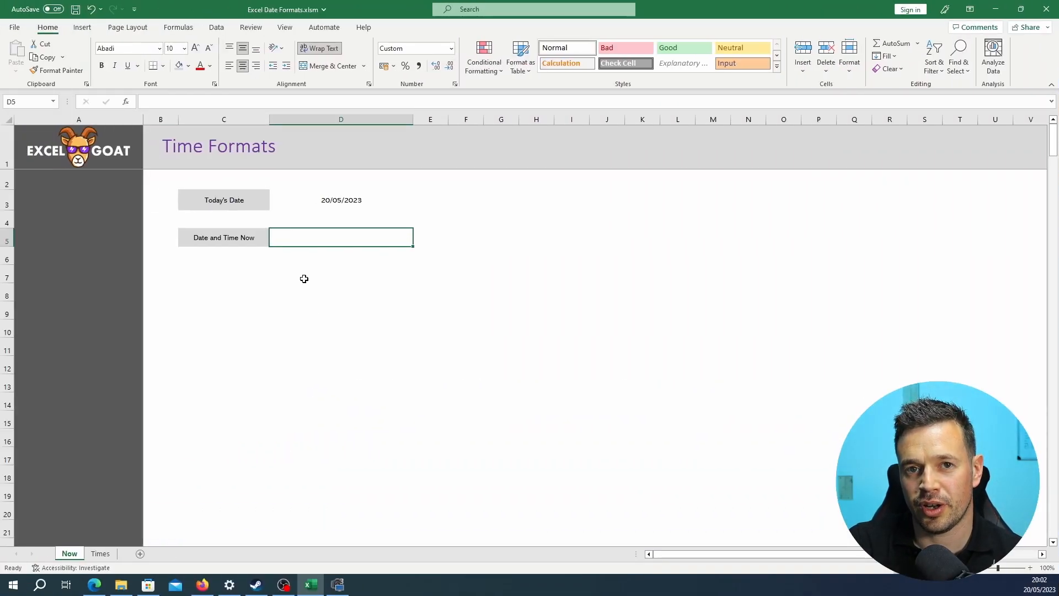
# Enter =now() in the Date and Time Now cell D5 and compare the result with the system clock.
pyautogui.click(205, 201)
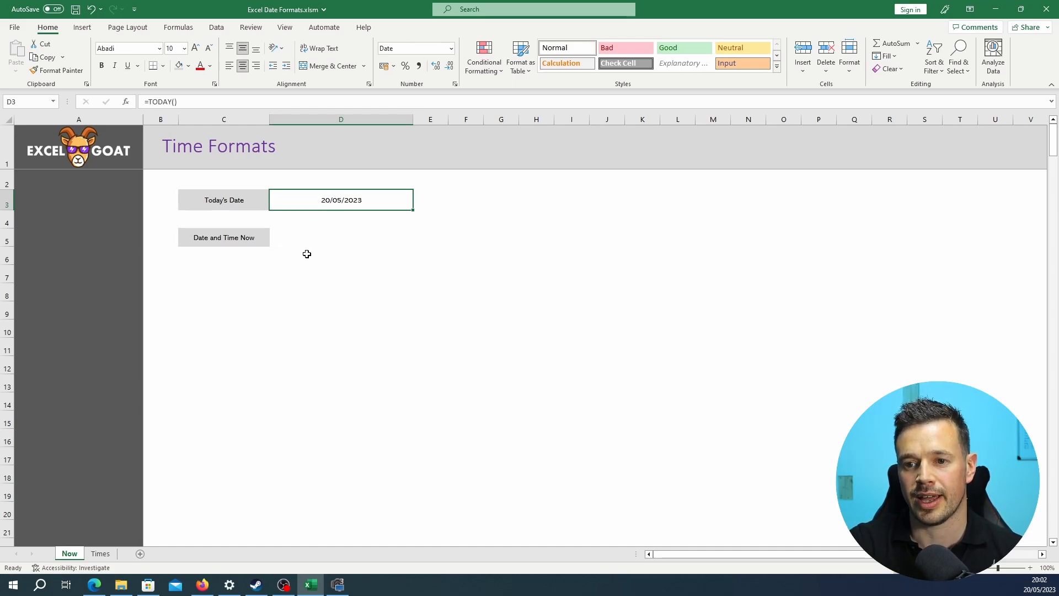
pyautogui.click(313, 234)
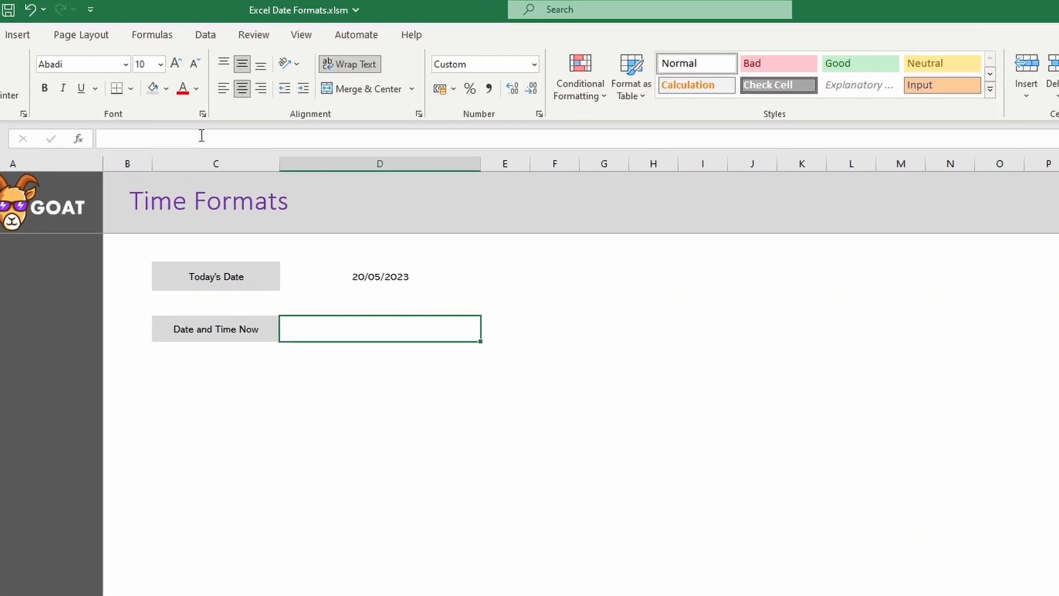
pyautogui.click(215, 102)
pyautogui.write('=now()')
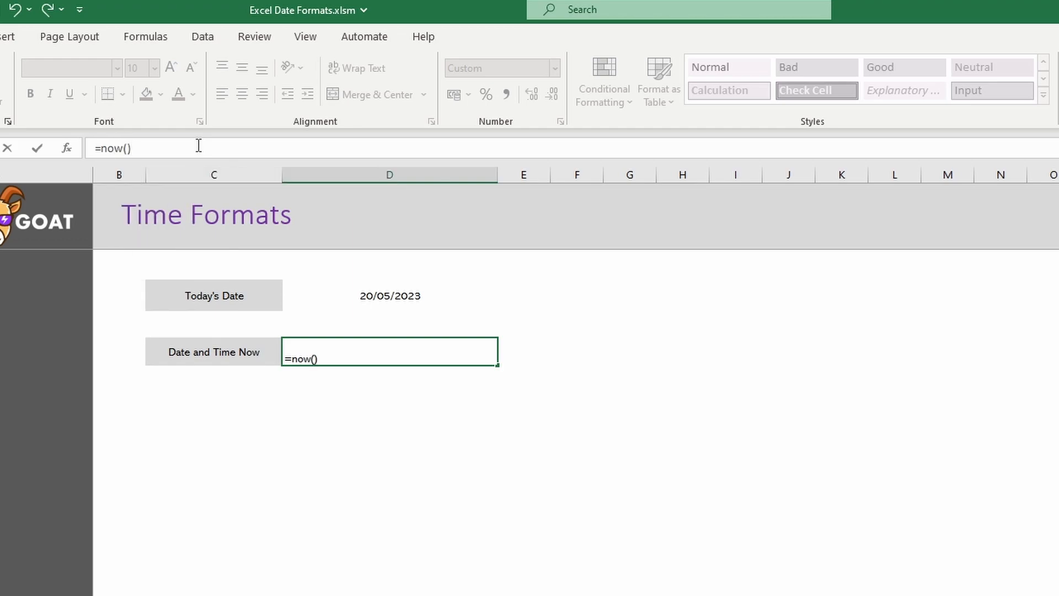
pyautogui.press('Return')
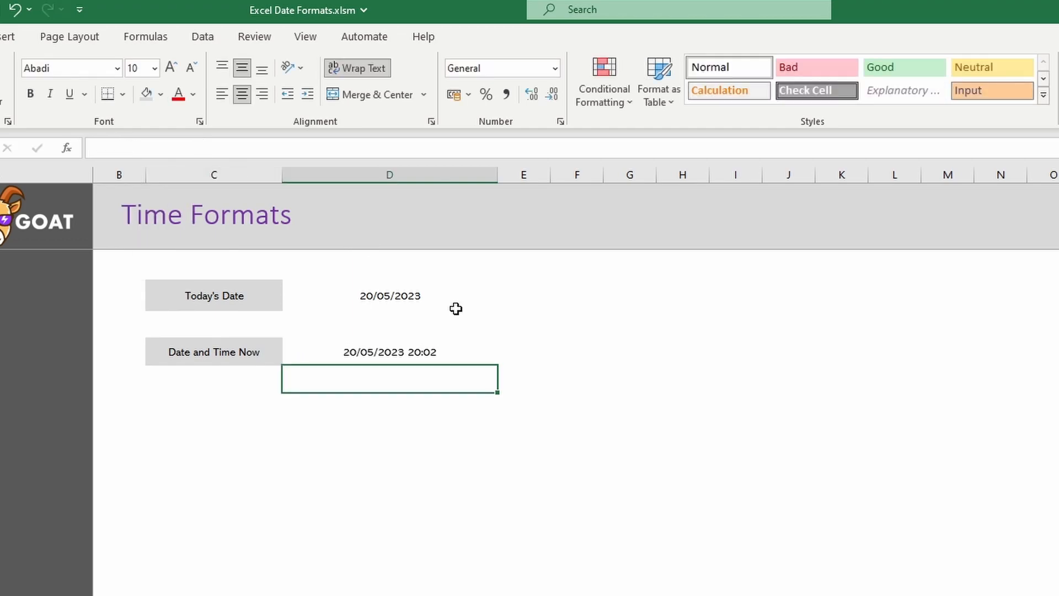
pyautogui.click(460, 357)
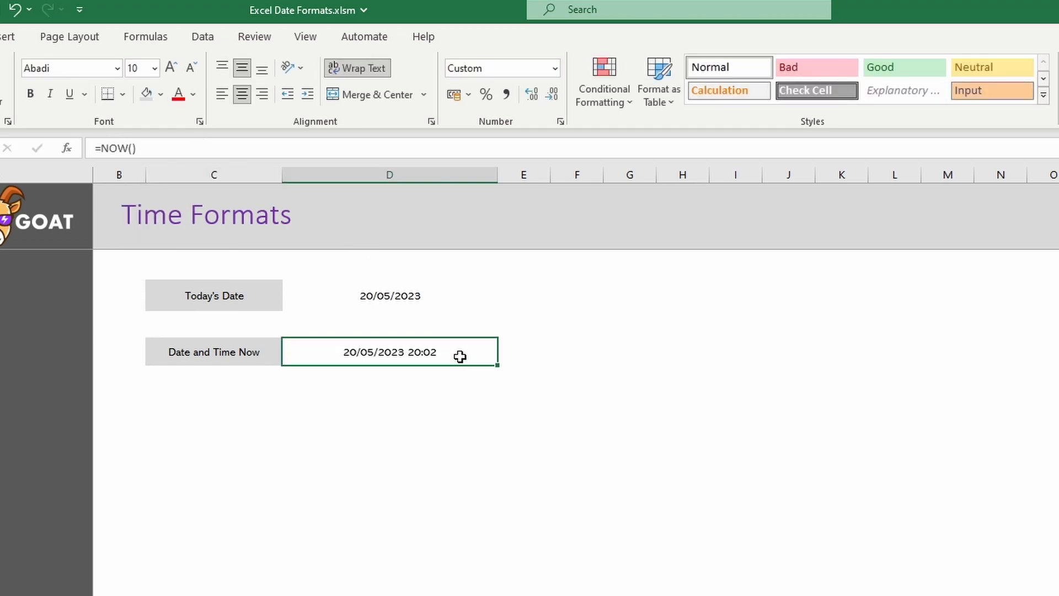
pyautogui.click(1040, 587)
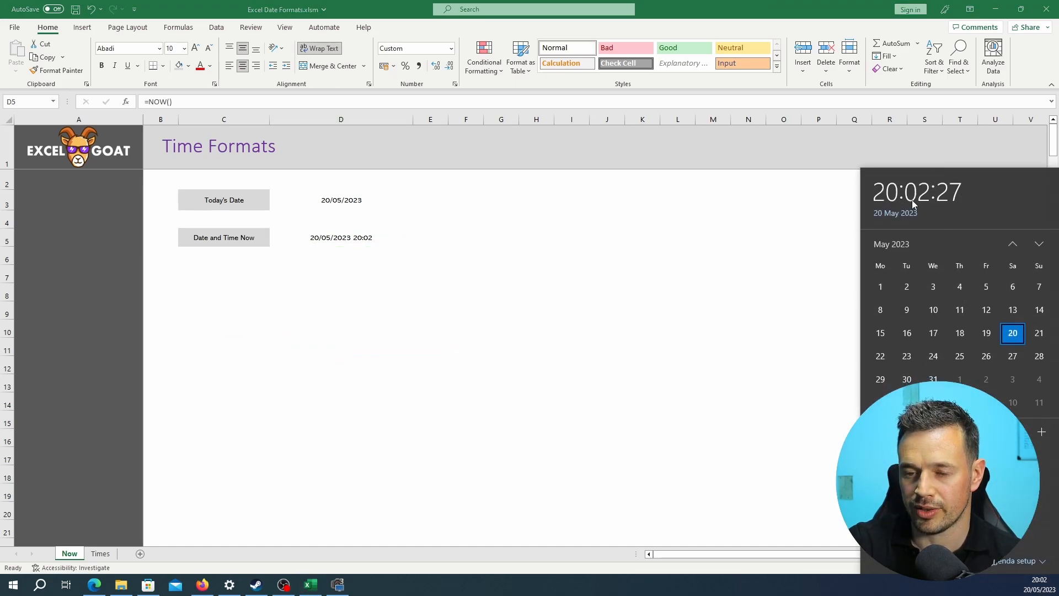
# Apply the custom number format dd/mm/yyyy hh:mm:ss to the Date and Time Now cell D5.
pyautogui.click(364, 237)
pyautogui.click(452, 49)
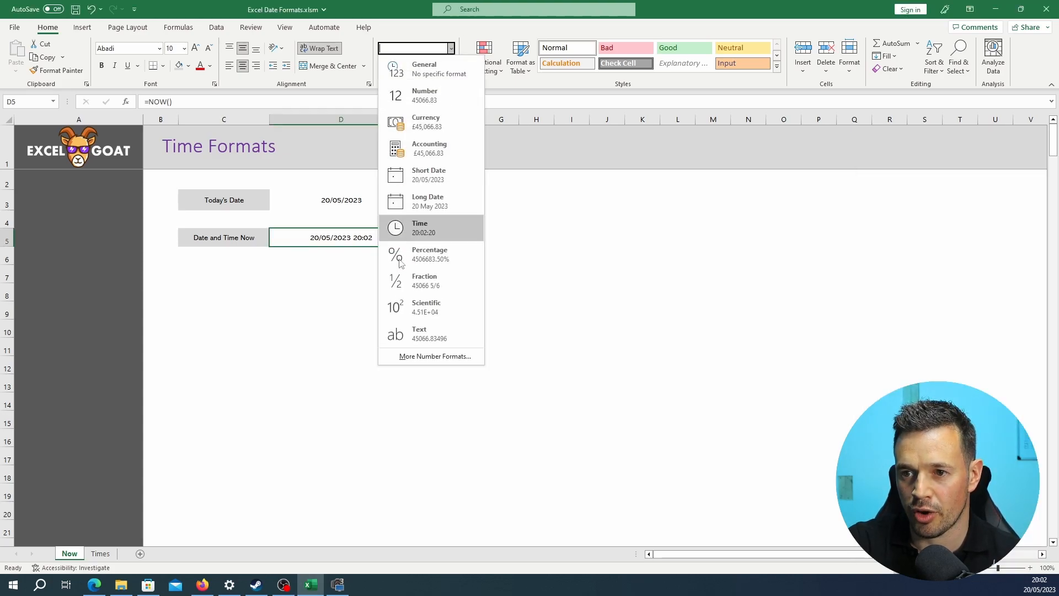
pyautogui.click(430, 356)
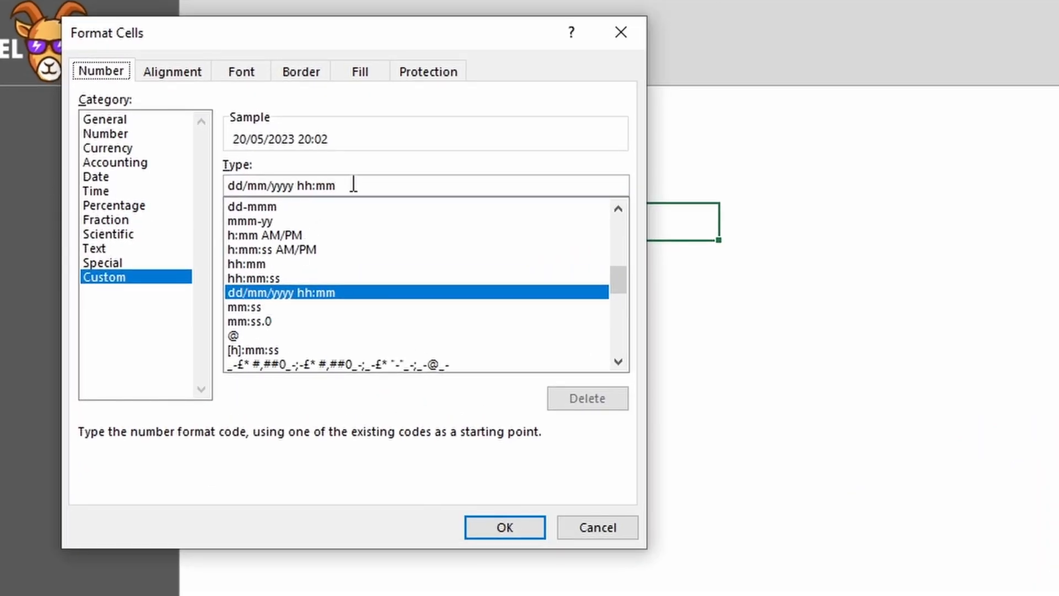
pyautogui.write(':ss')
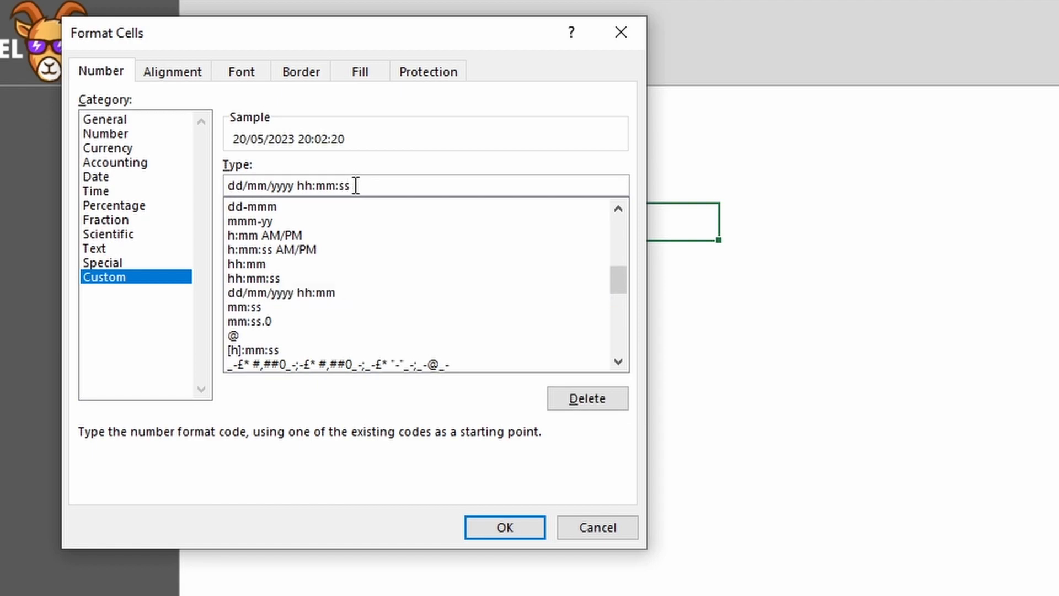
pyautogui.press('Return')
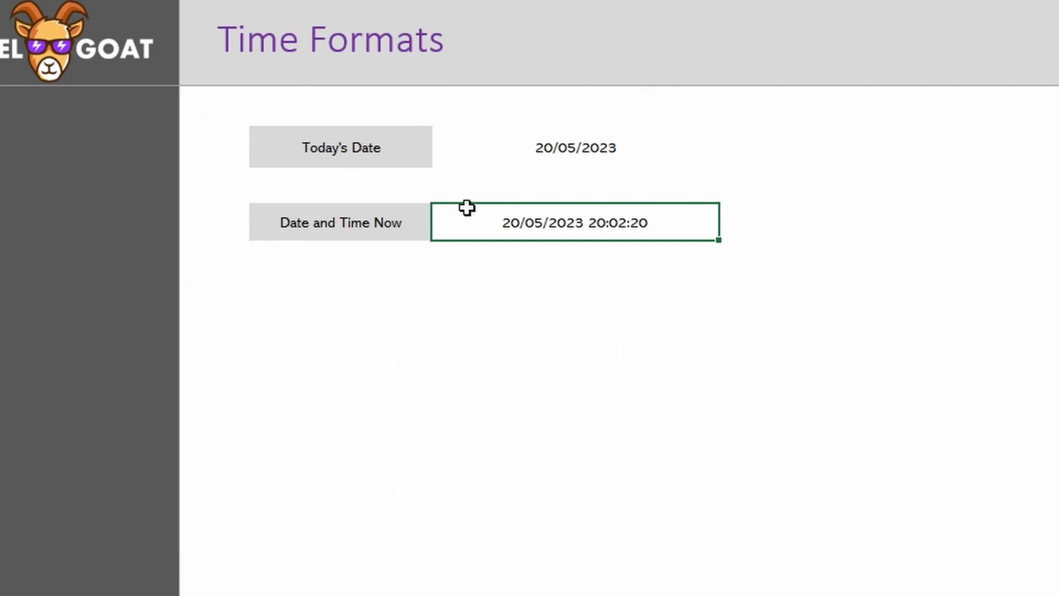
# Check the system clock against D5 and refresh its NOW formula by re-entering it three times.
pyautogui.click(1039, 585)
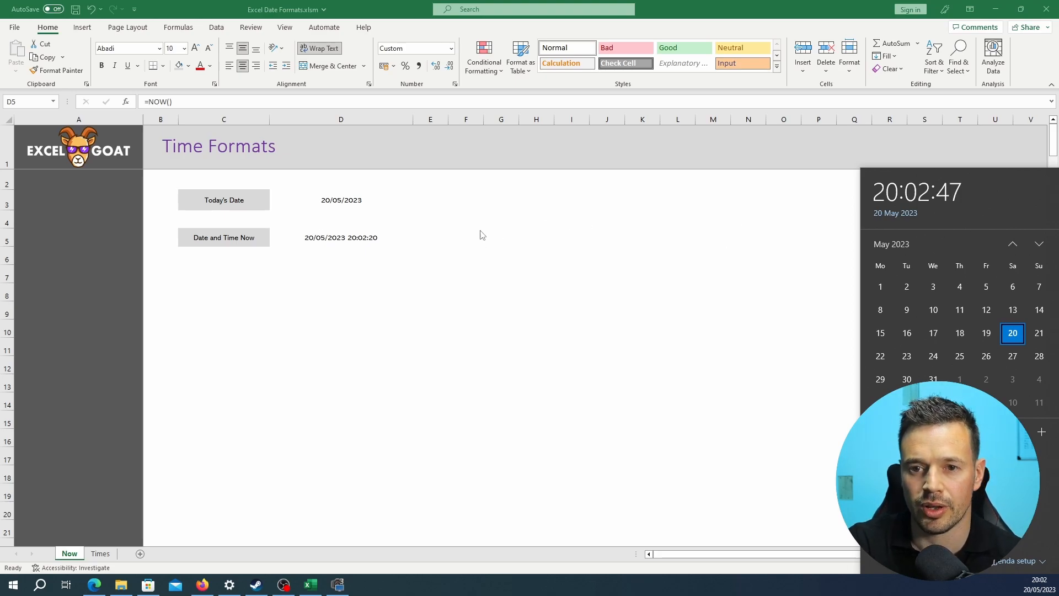
pyautogui.click(358, 238)
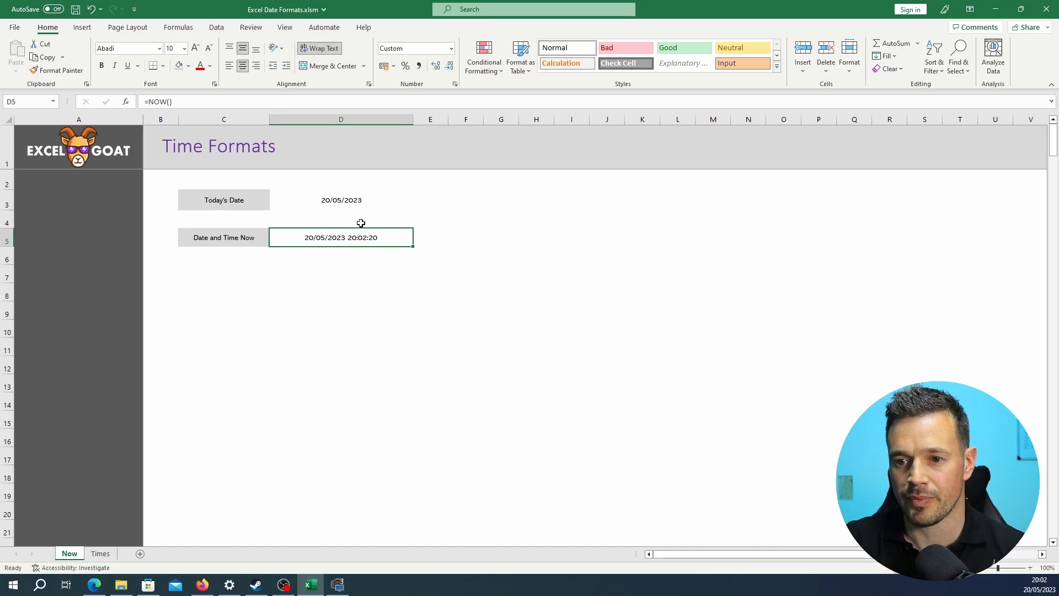
pyautogui.doubleClick(367, 238)
pyautogui.press('Return')
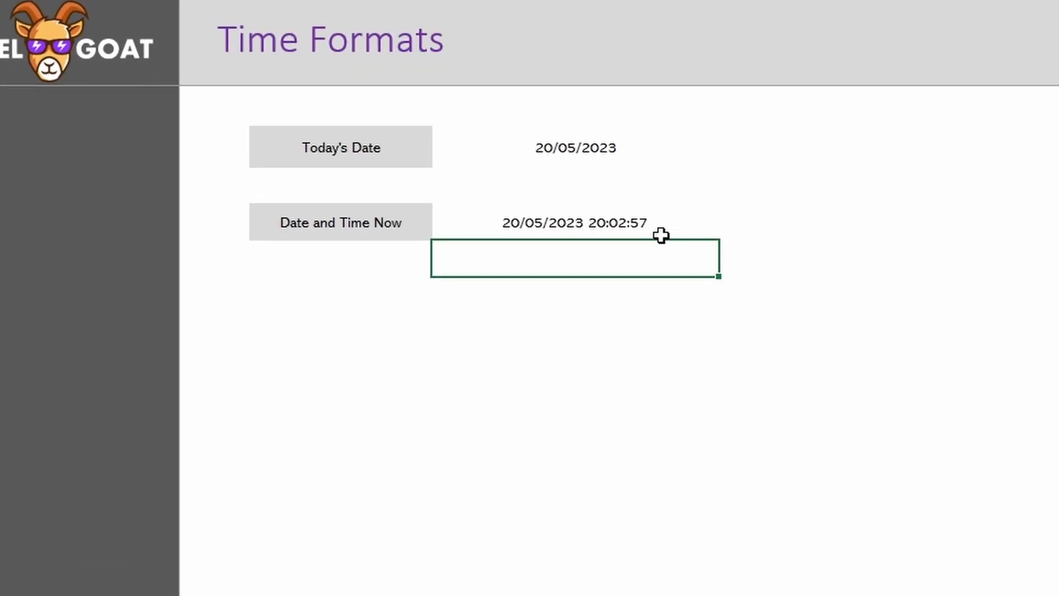
pyautogui.click(664, 227)
pyautogui.doubleClick(664, 226)
pyautogui.press('Return')
pyautogui.doubleClick(676, 223)
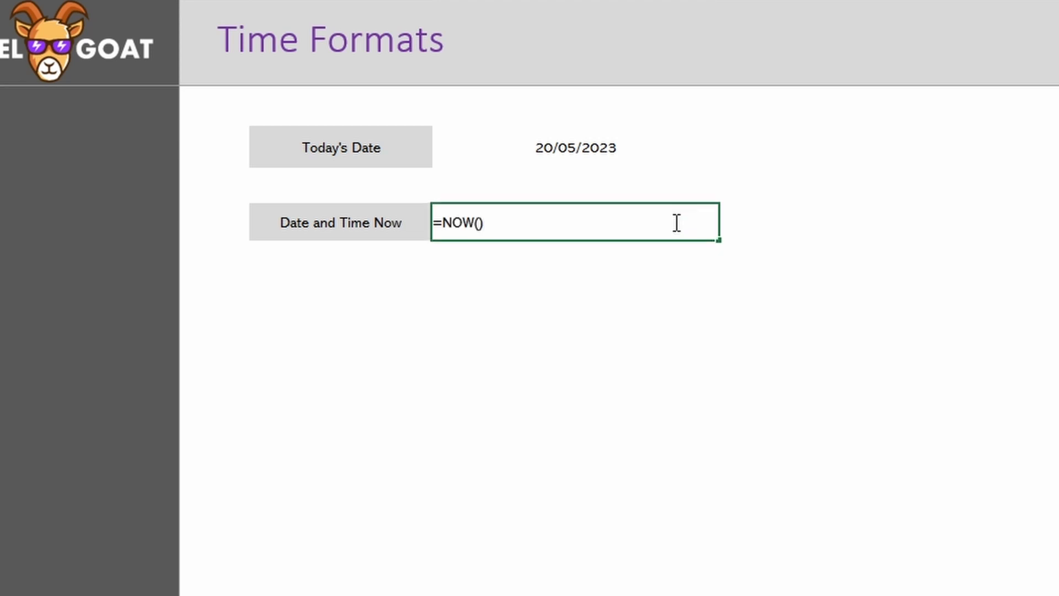
pyautogui.press('Return')
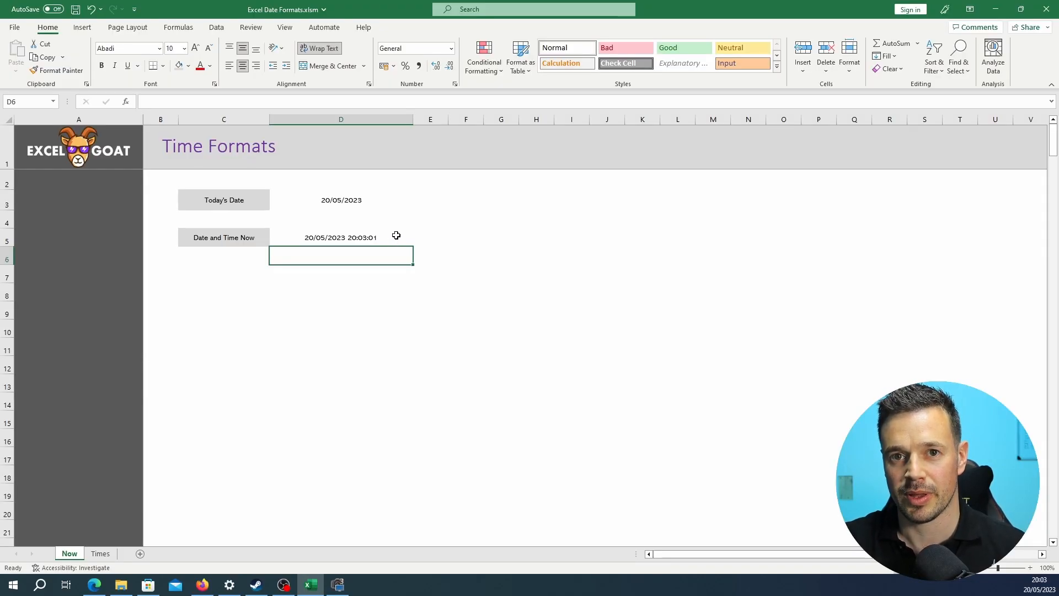
# Apply the custom number format dddd dd mmm yyyy hh:mm:ss to D5 and refresh its NOW formula.
pyautogui.click(339, 237)
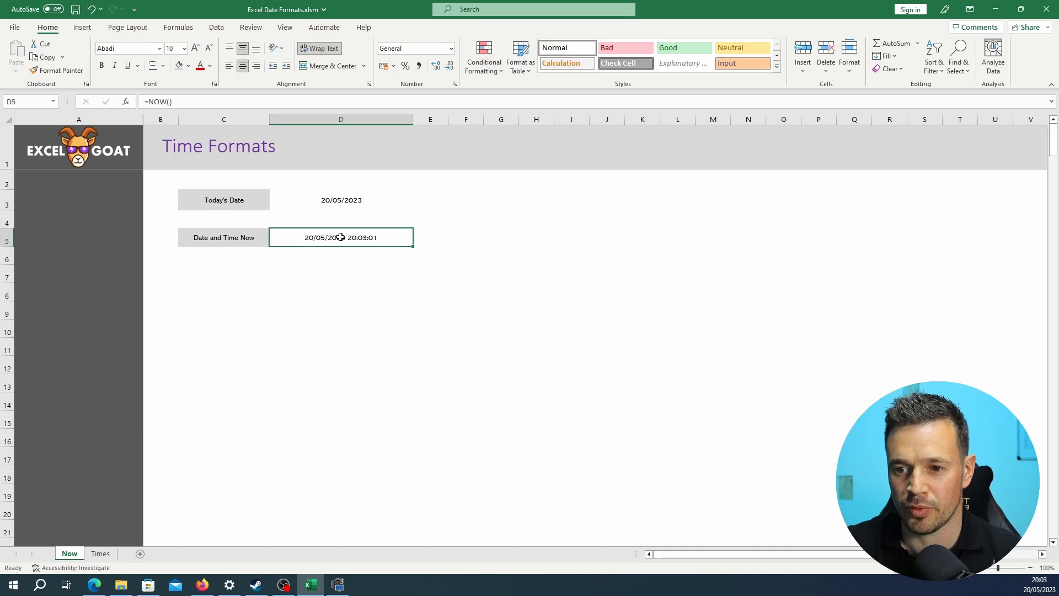
pyautogui.click(451, 48)
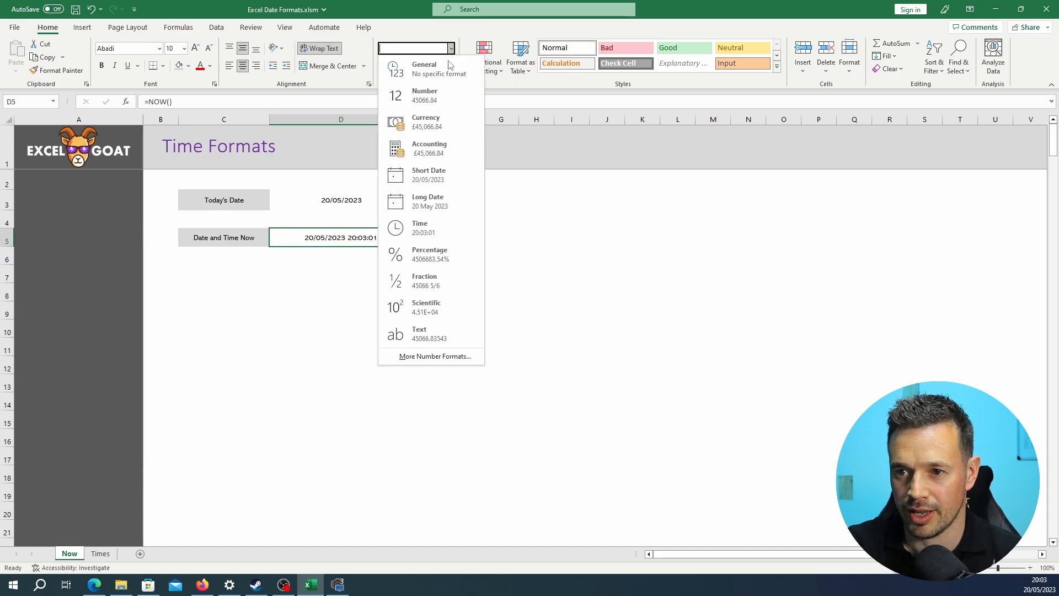
pyautogui.click(477, 361)
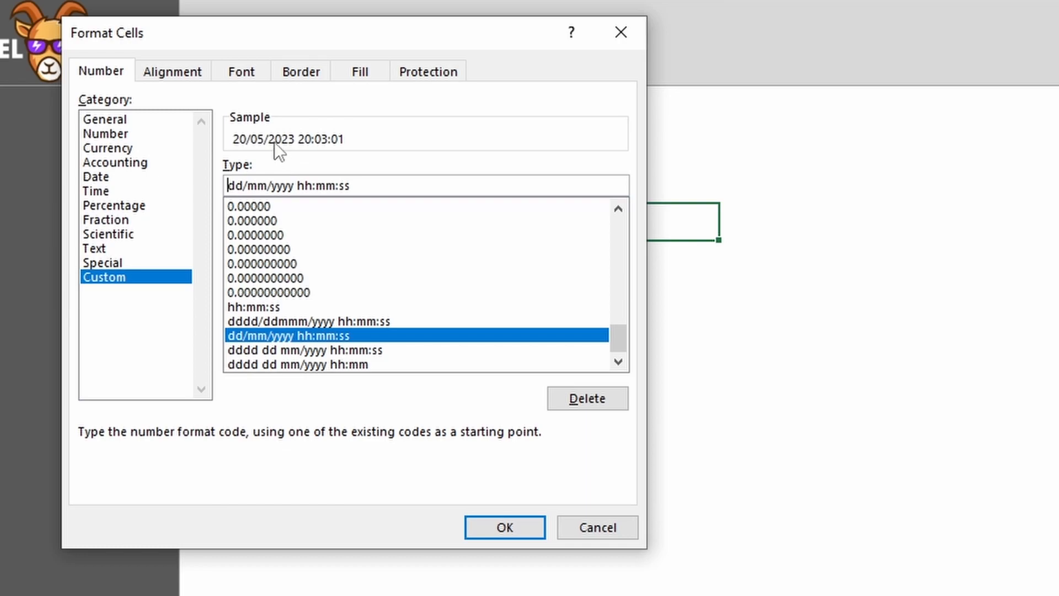
pyautogui.write('dddd')
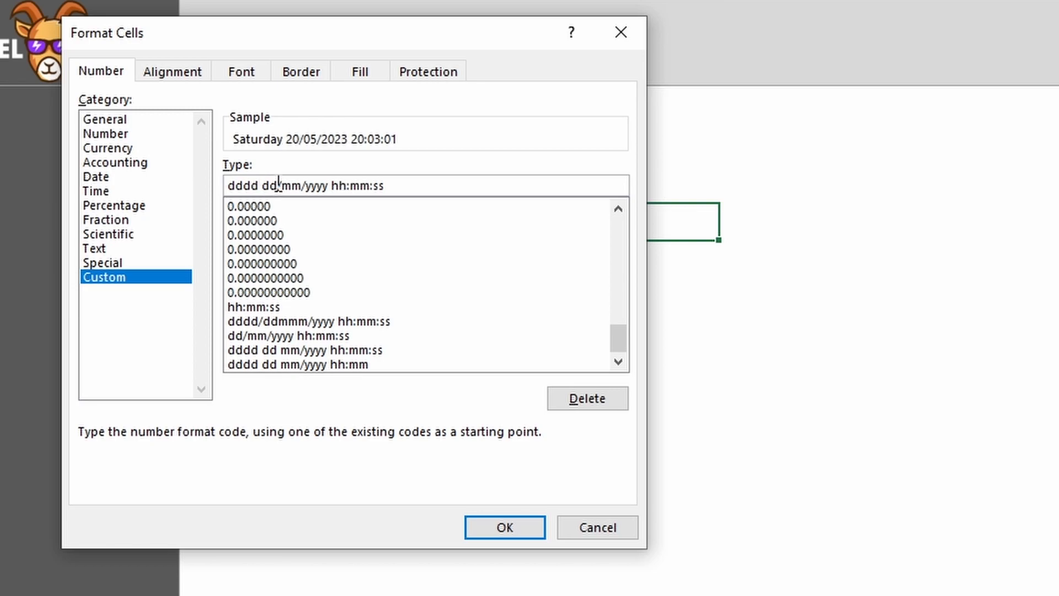
pyautogui.press('Delete')
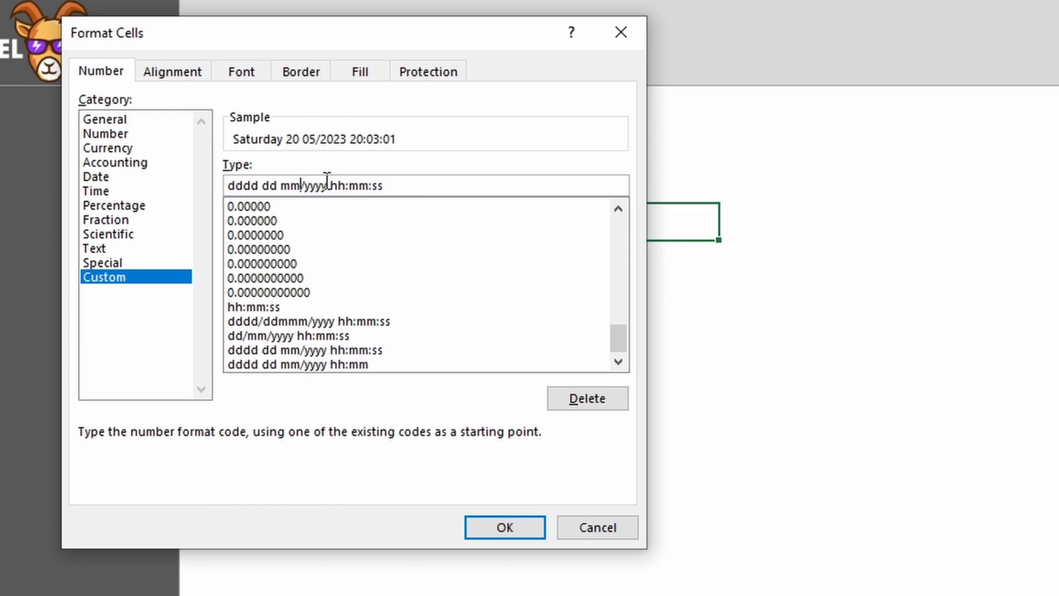
pyautogui.write('m')
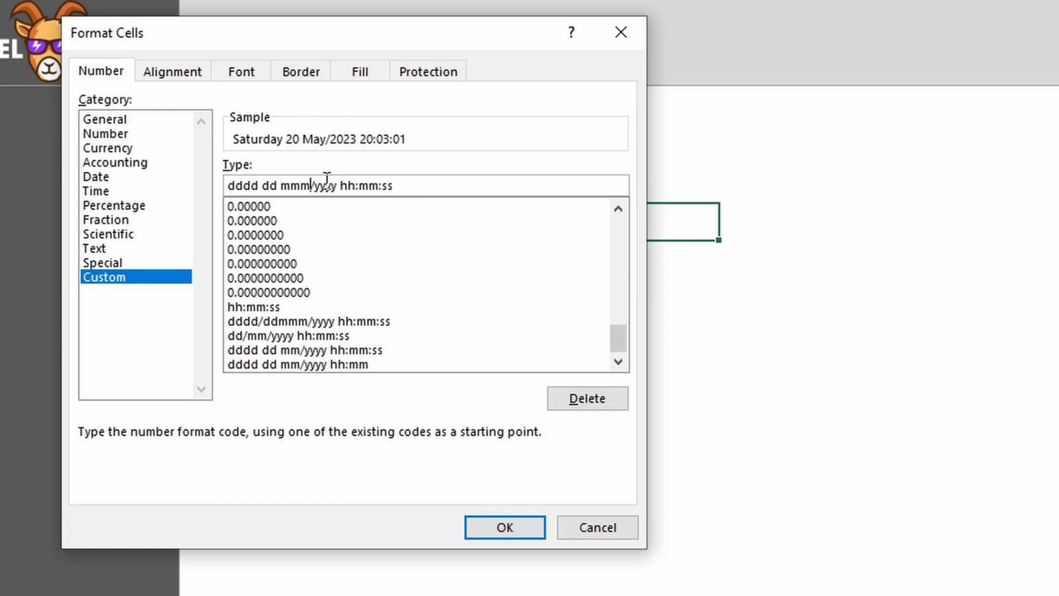
pyautogui.press('Delete')
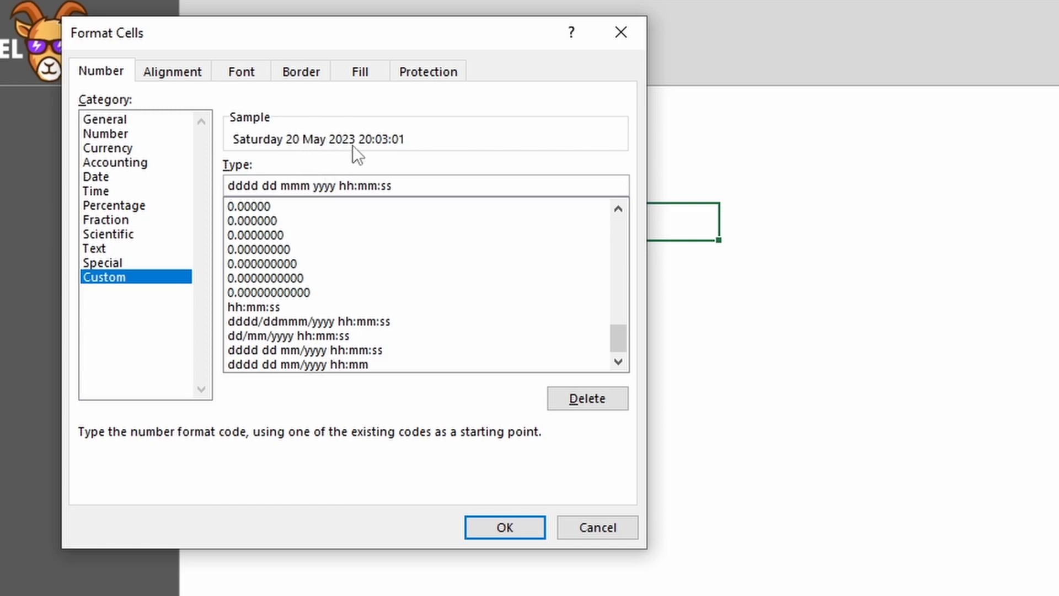
pyautogui.click(508, 518)
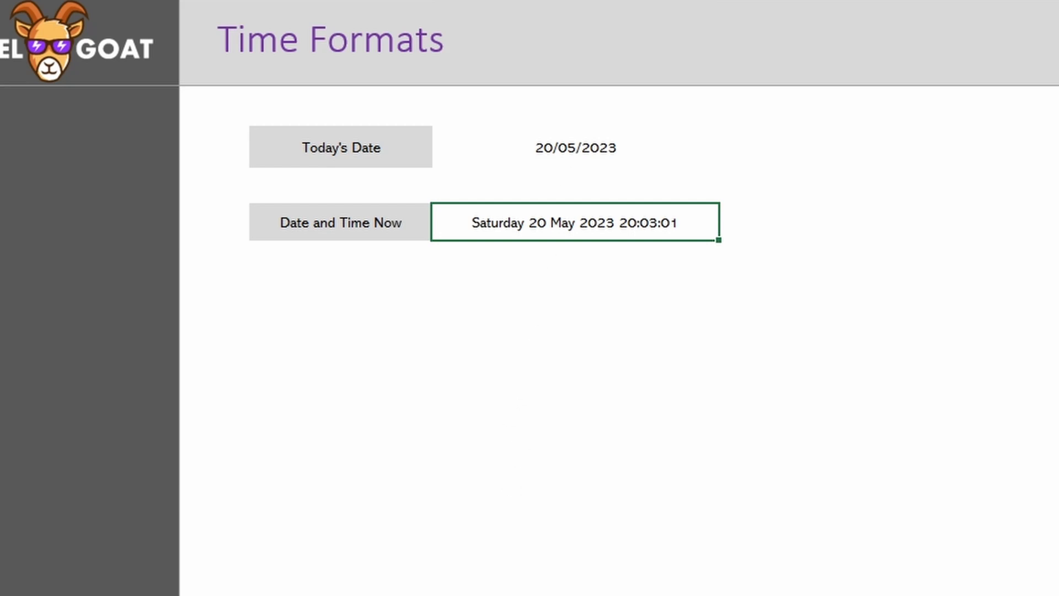
pyautogui.press('F2')
pyautogui.press('Return')
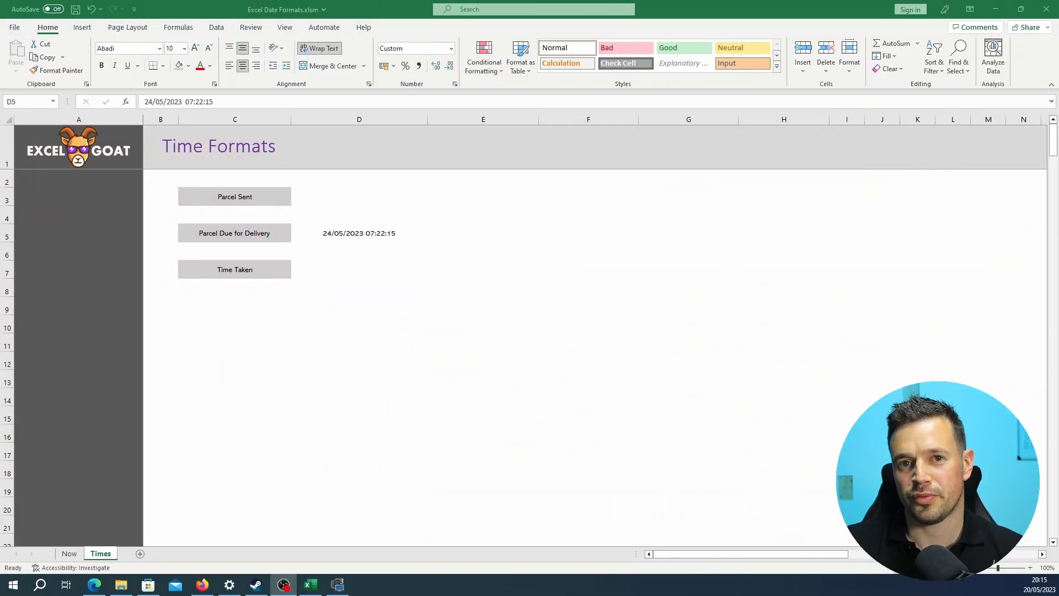
# Enter =now() in the Parcel Sent cell D3 on the Times sheet.
pyautogui.click(391, 236)
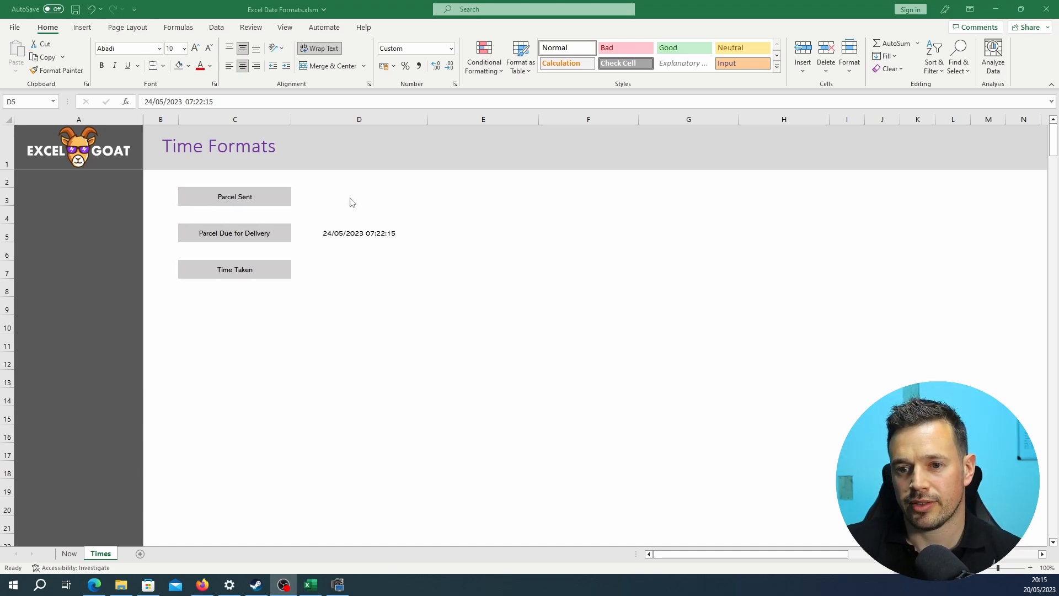
pyautogui.click(349, 197)
pyautogui.write('=now()')
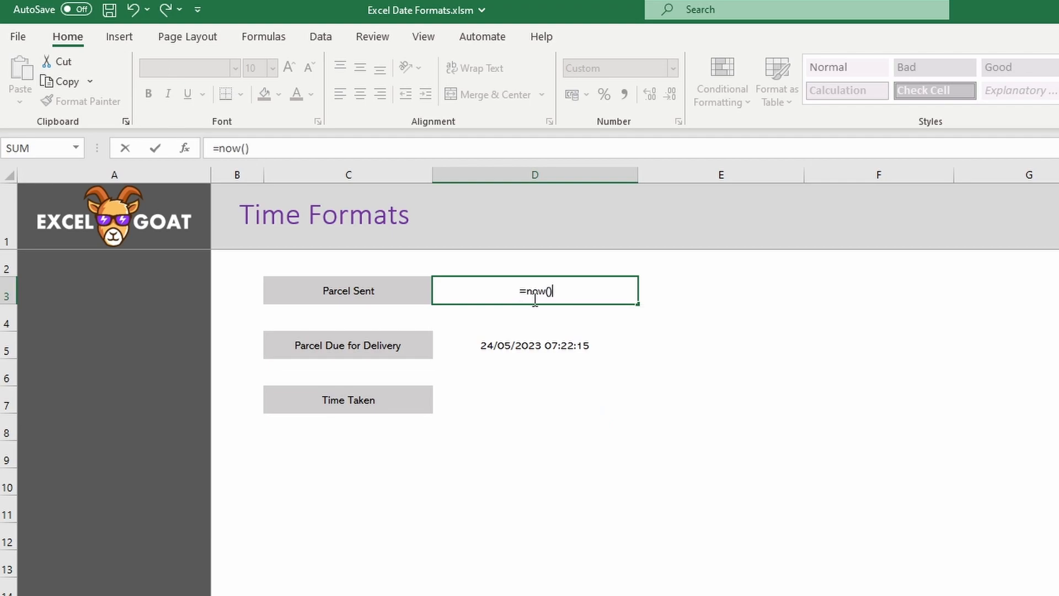
pyautogui.press('Return')
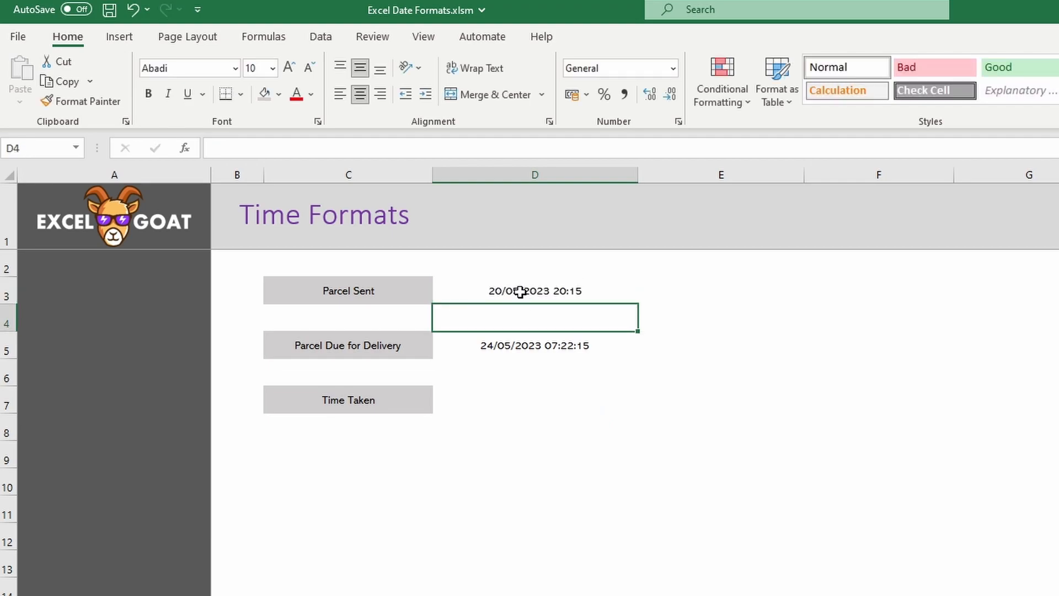
# Calculate the Time Taken in D7 by subtracting the sent time from the delivery time with =D5-D3.
pyautogui.click(547, 392)
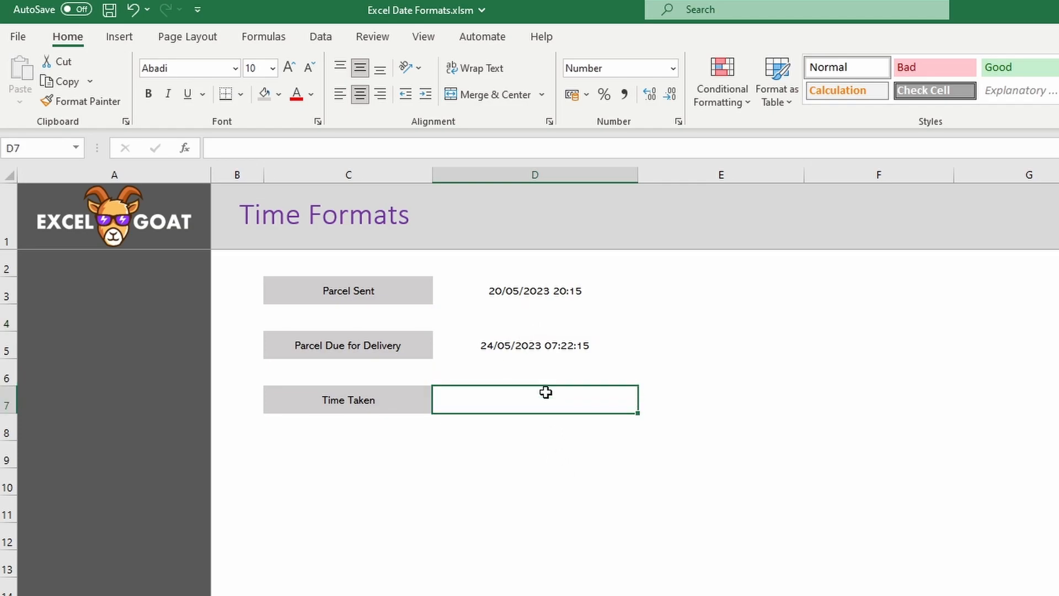
pyautogui.write('=')
pyautogui.click(549, 345)
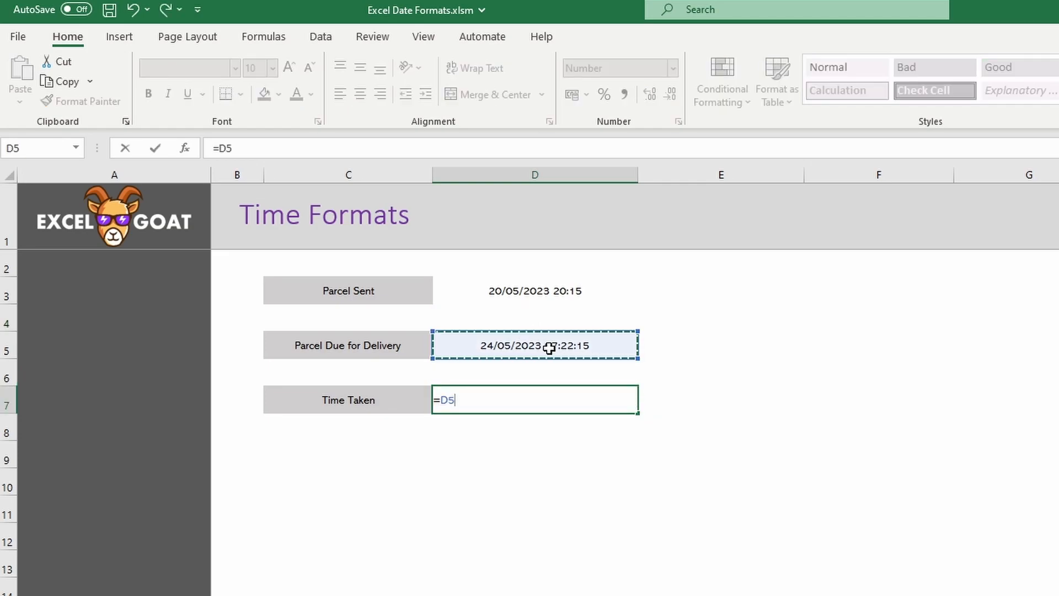
pyautogui.write('-')
pyautogui.click(541, 291)
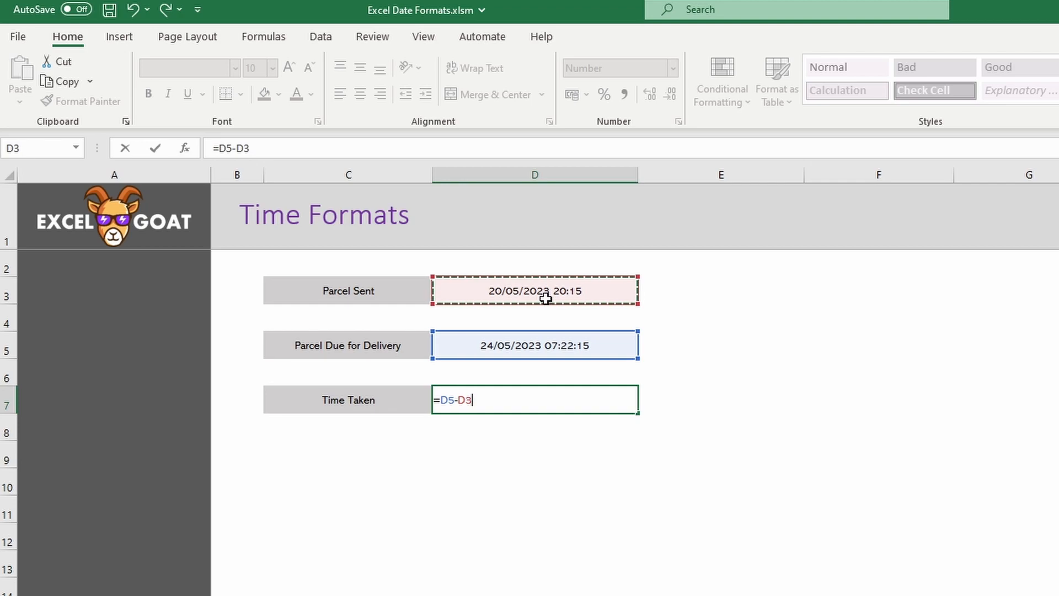
pyautogui.press('Return')
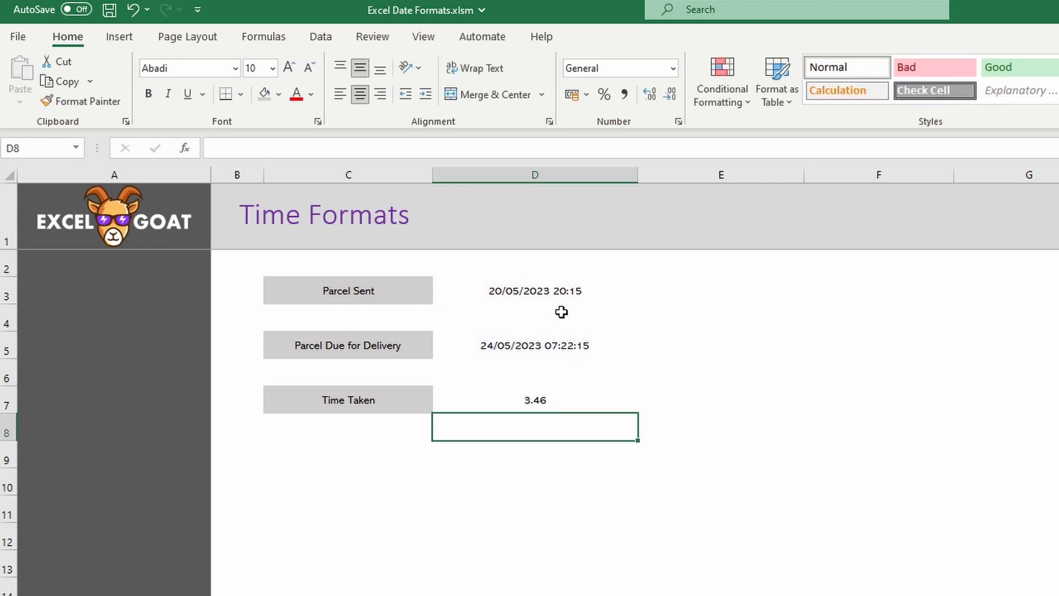